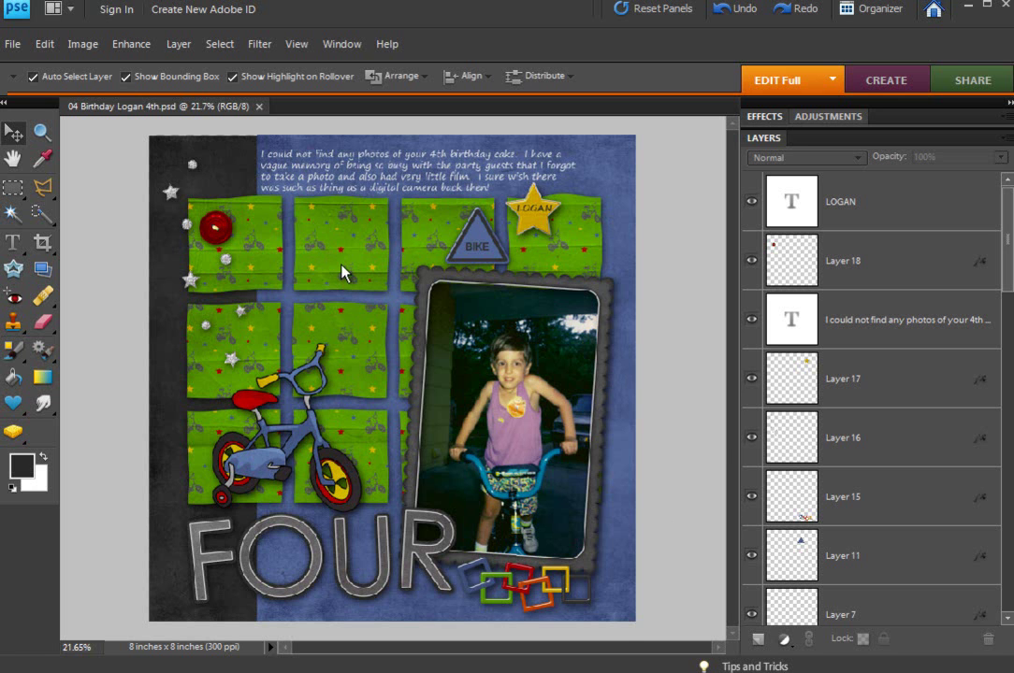
Examine the wavy edges of the green patterned paper squares in the finished layout up close
scroll(341, 265, up, 4)
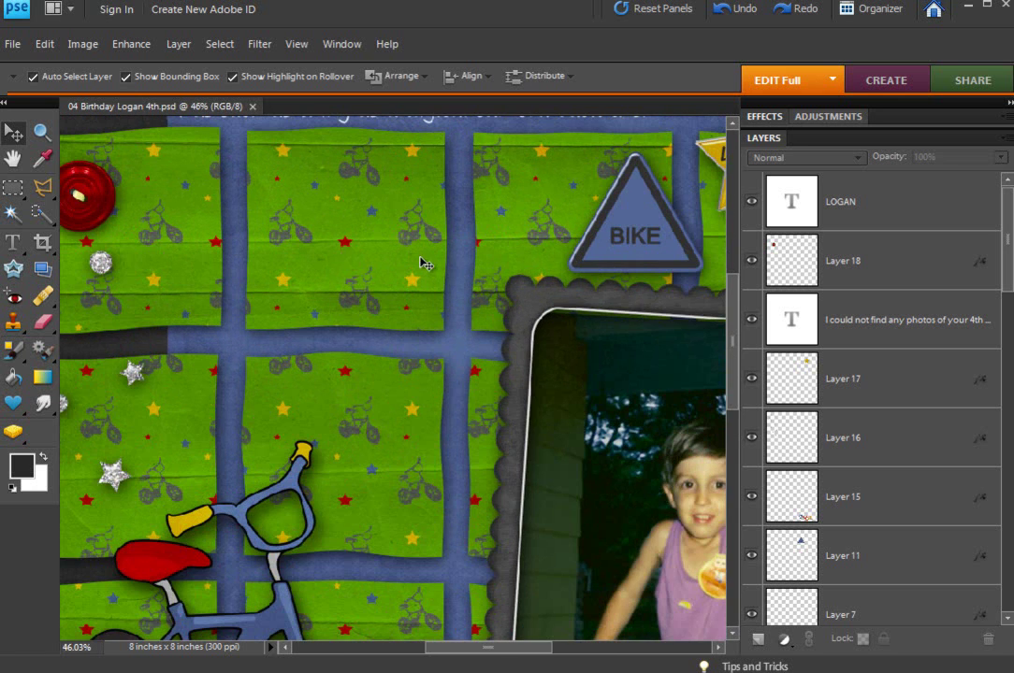
drag(731, 380, 735, 355)
scroll(336, 297, up, 1)
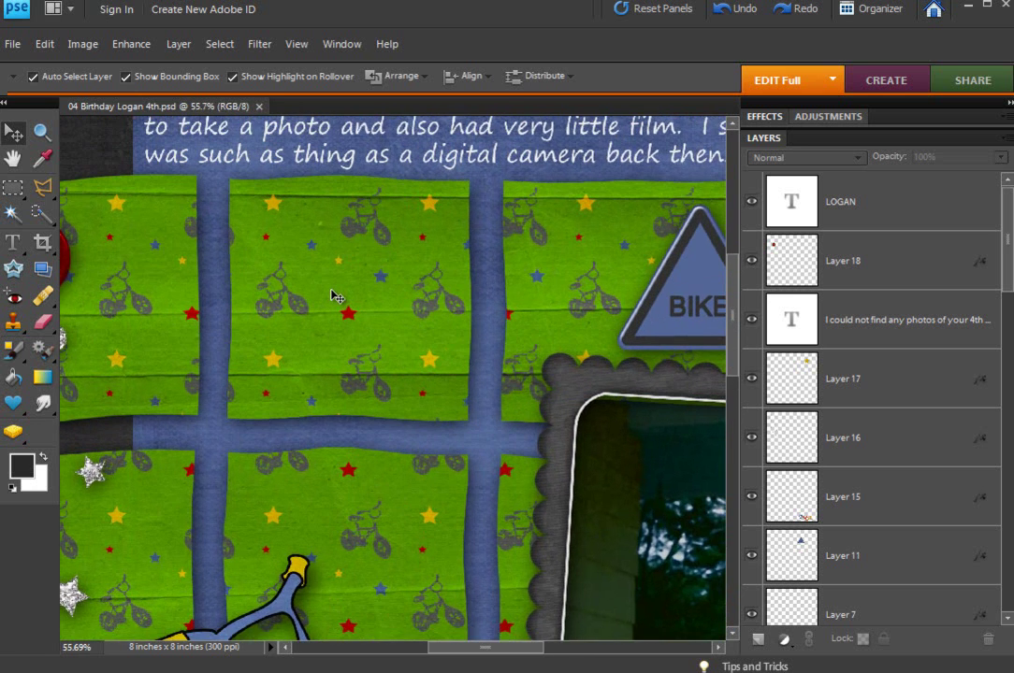
scroll(336, 298, up, 1)
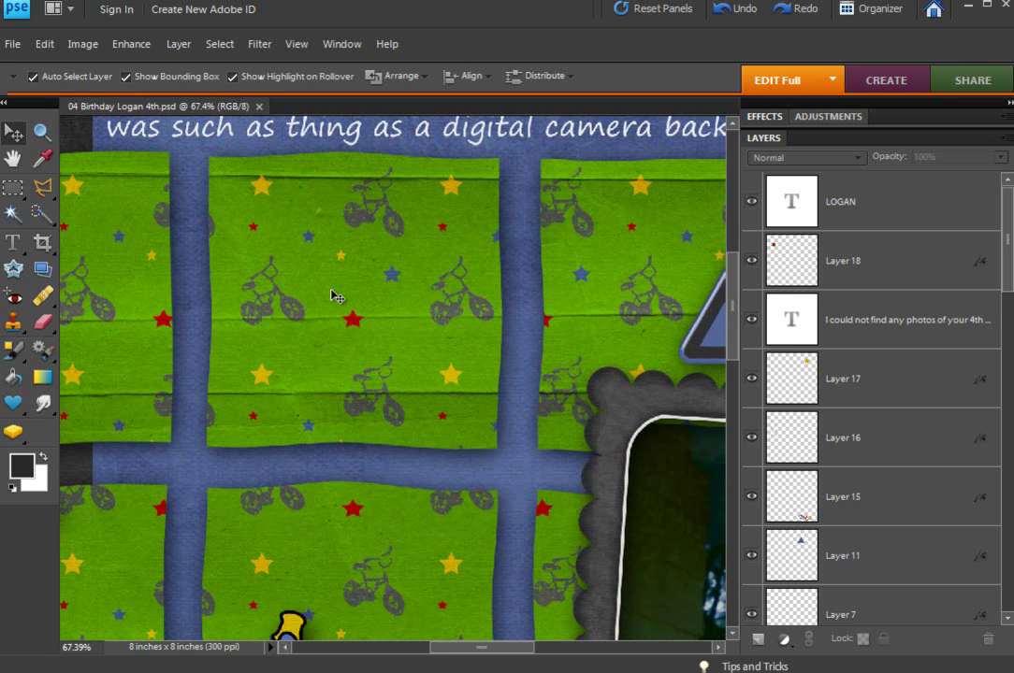
scroll(336, 297, up, 1)
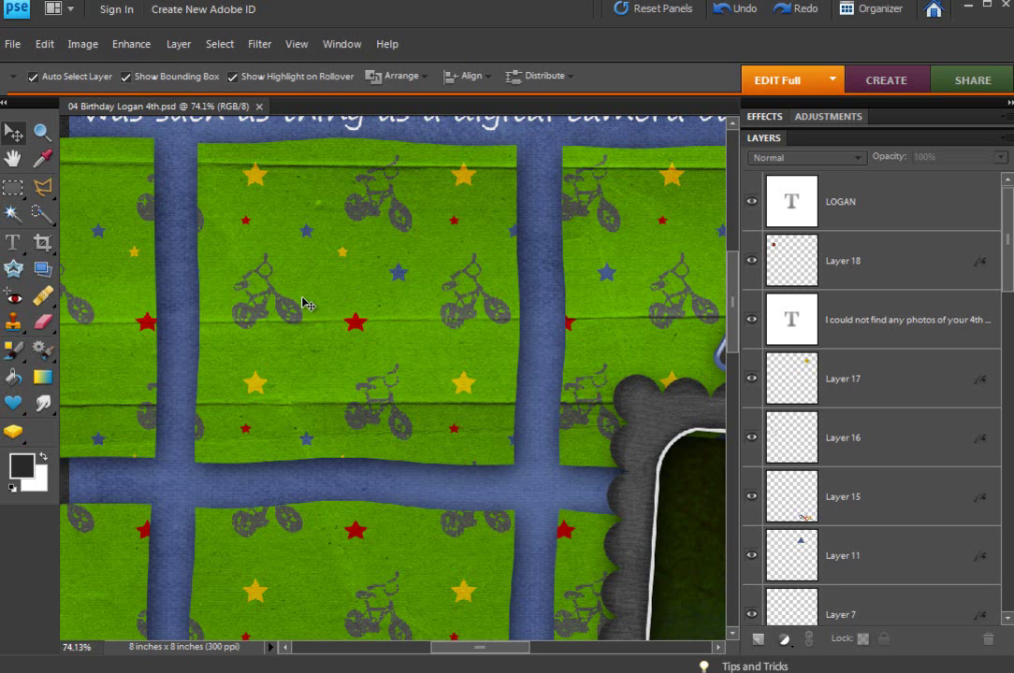
scroll(305, 304, down, 1)
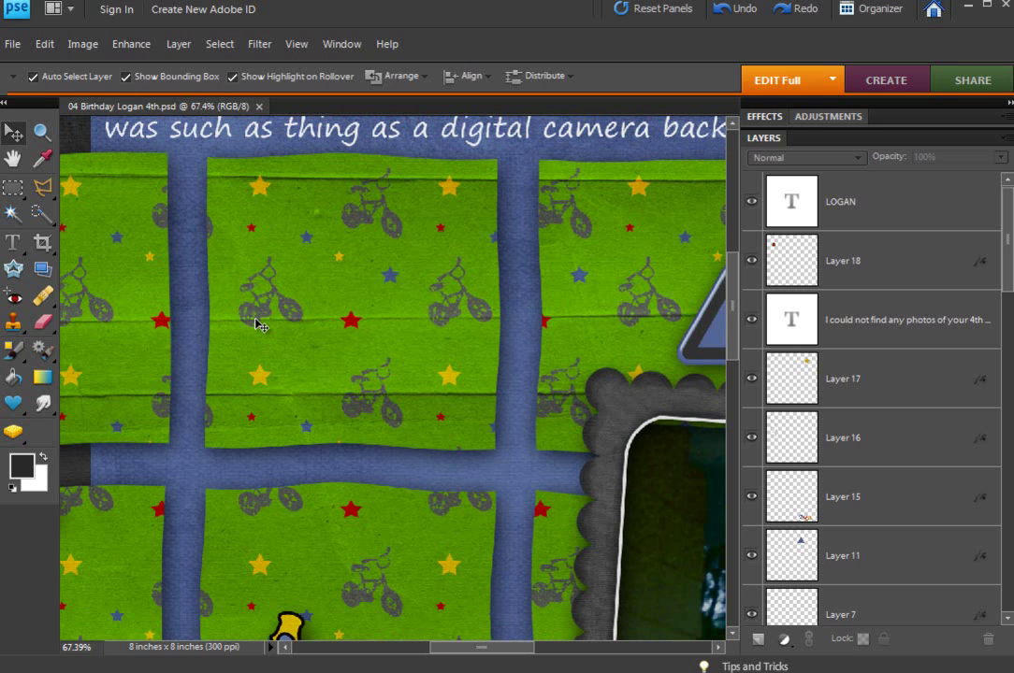
scroll(258, 324, up, 1)
scroll(254, 317, up, 2)
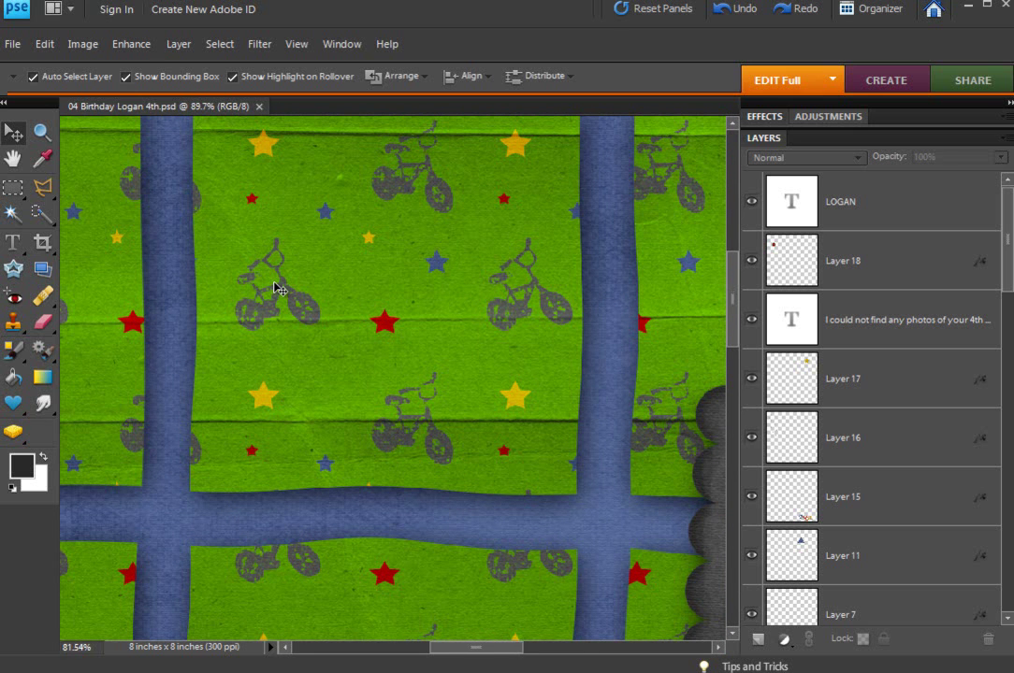
scroll(279, 290, down, 2)
scroll(278, 288, down, 4)
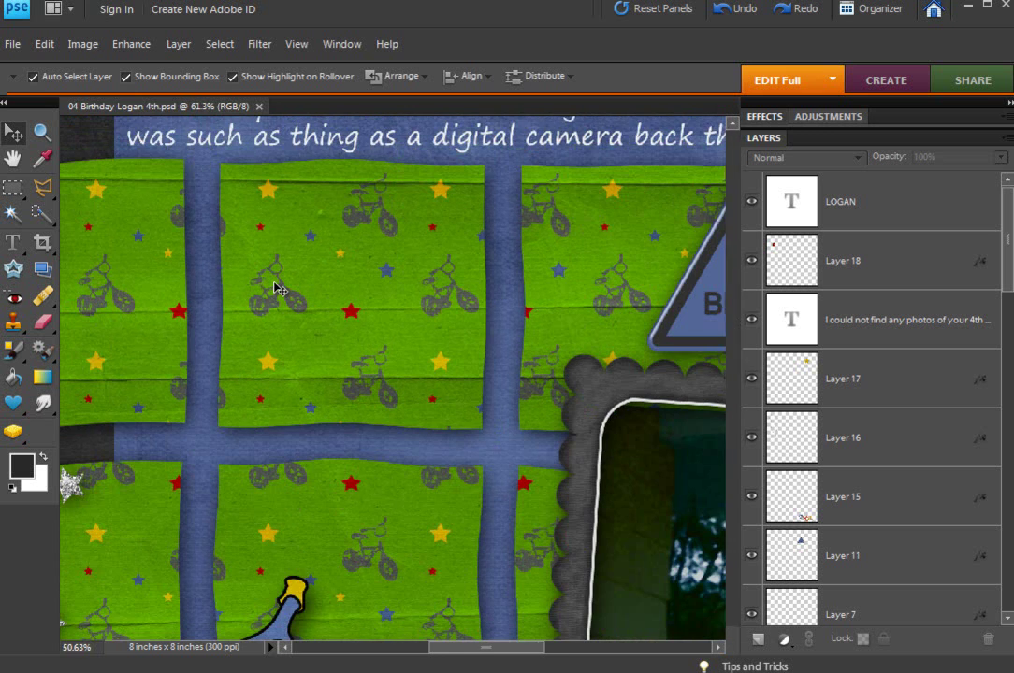
scroll(278, 289, down, 1)
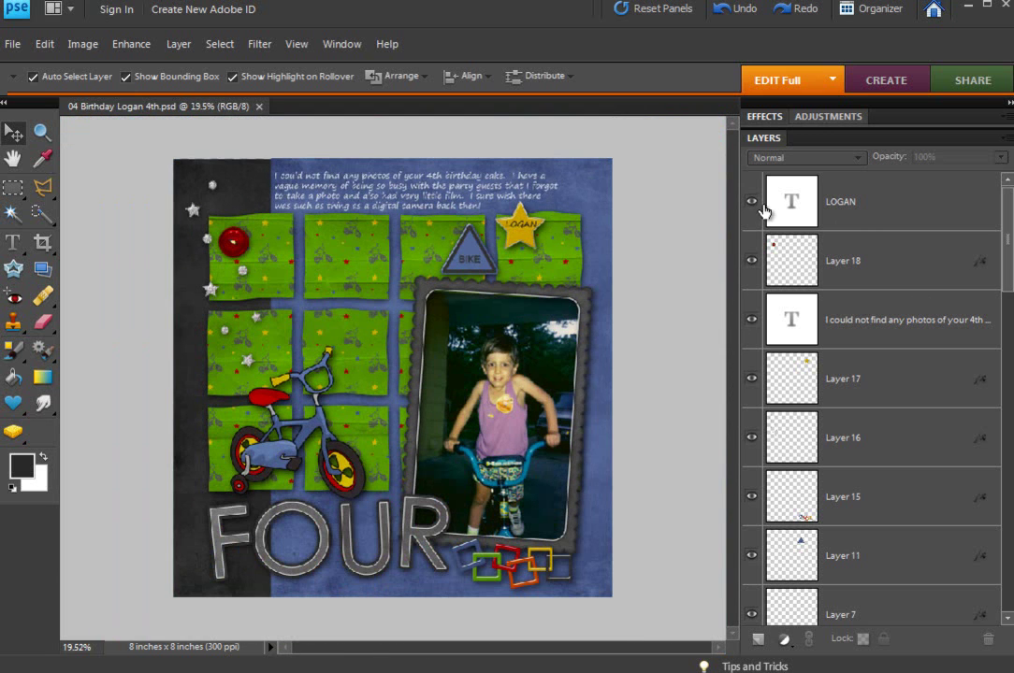
Hide all layers above the page background, leaving only the dark strip and blue paper showing
drag(750, 201, 754, 591)
mouse_move(753, 469)
mouse_down()
mouse_move(745, 595)
mouse_move(753, 479)
mouse_up()
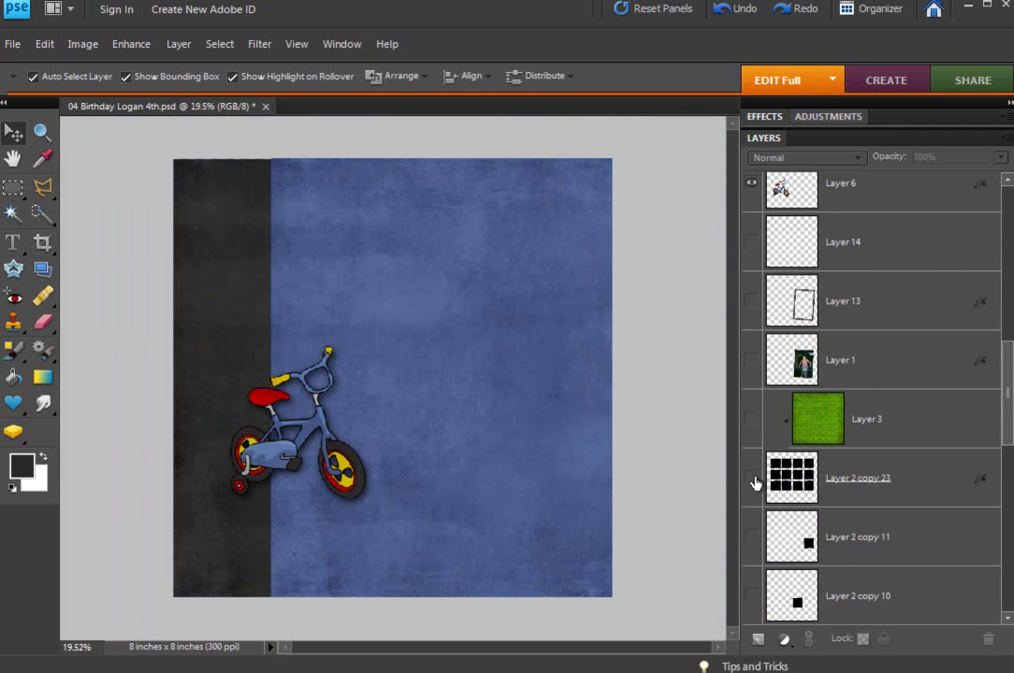
scroll(754, 493, down, 1)
scroll(773, 265, up, 5)
scroll(772, 265, up, 3)
scroll(767, 393, down, 2)
click(750, 596)
scroll(838, 496, up, 3)
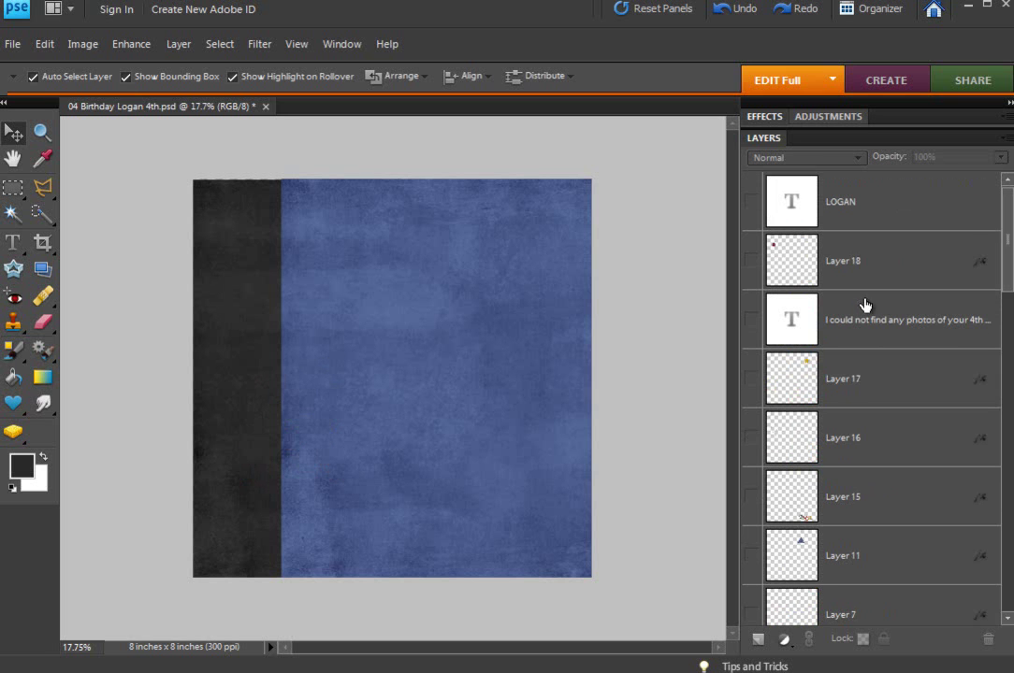
On a new layer above LOGAN, make a square selection at 1:1 Fixed Ratio near the page's upper-left corner and fill it with white
click(883, 199)
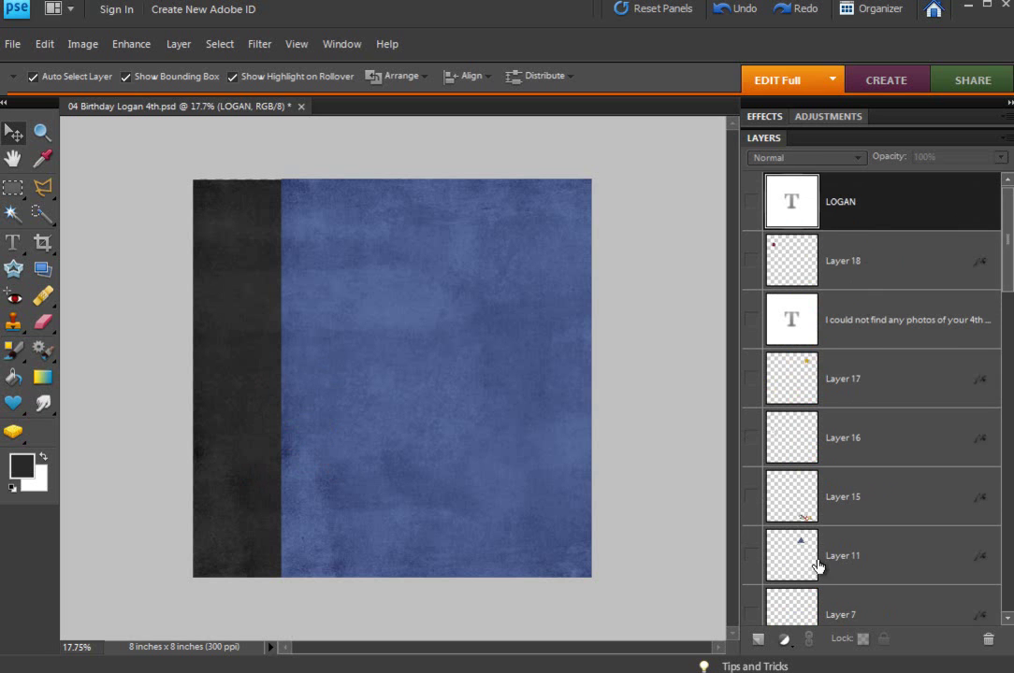
click(757, 640)
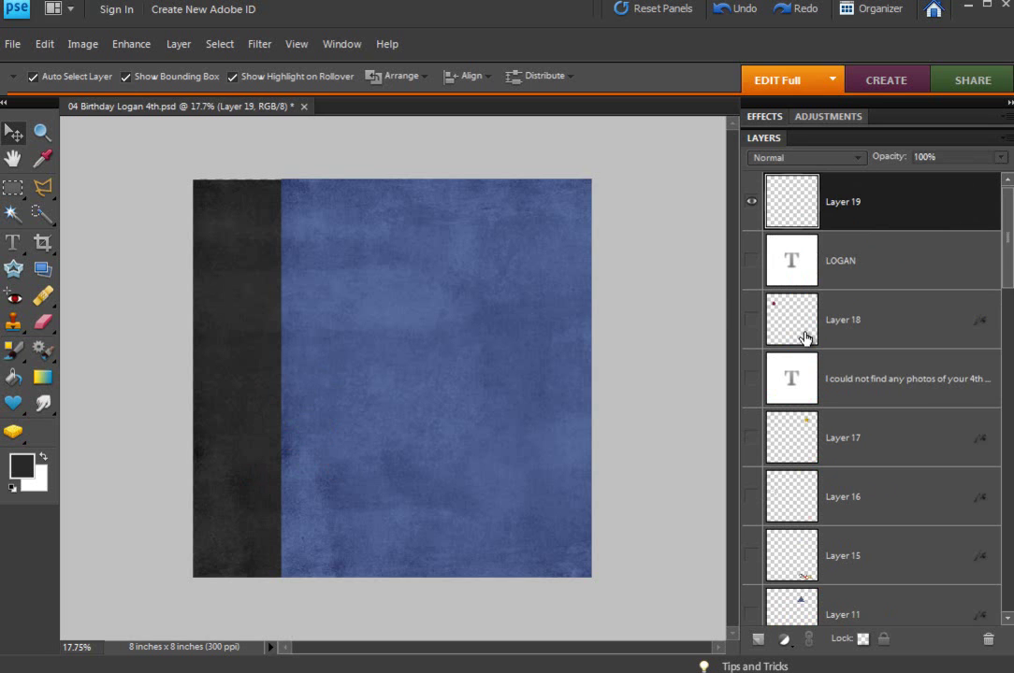
click(13, 189)
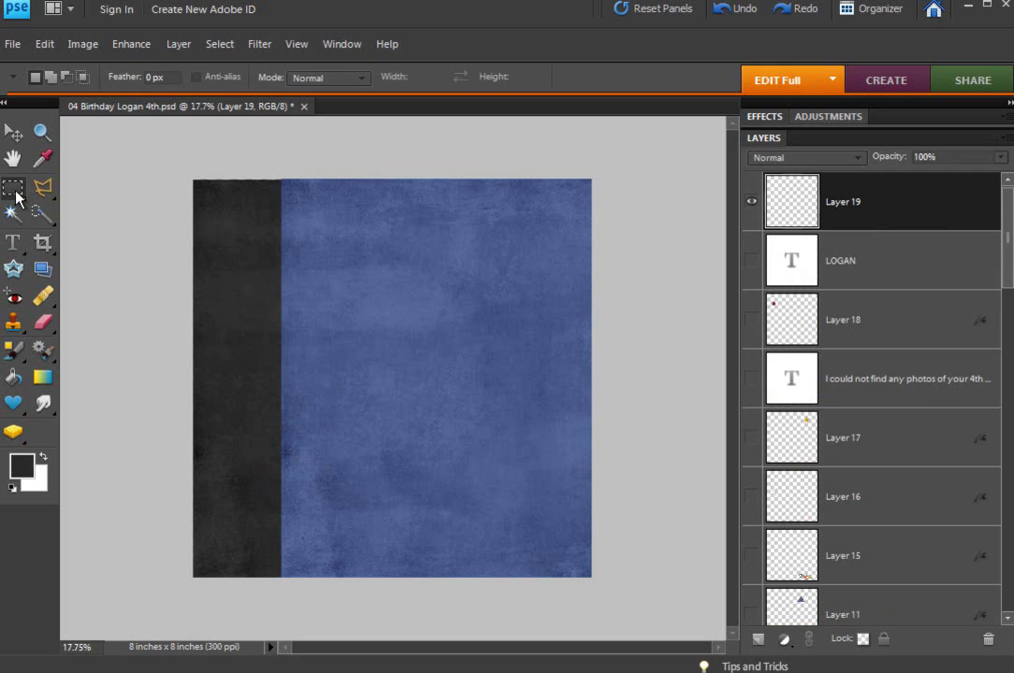
click(365, 80)
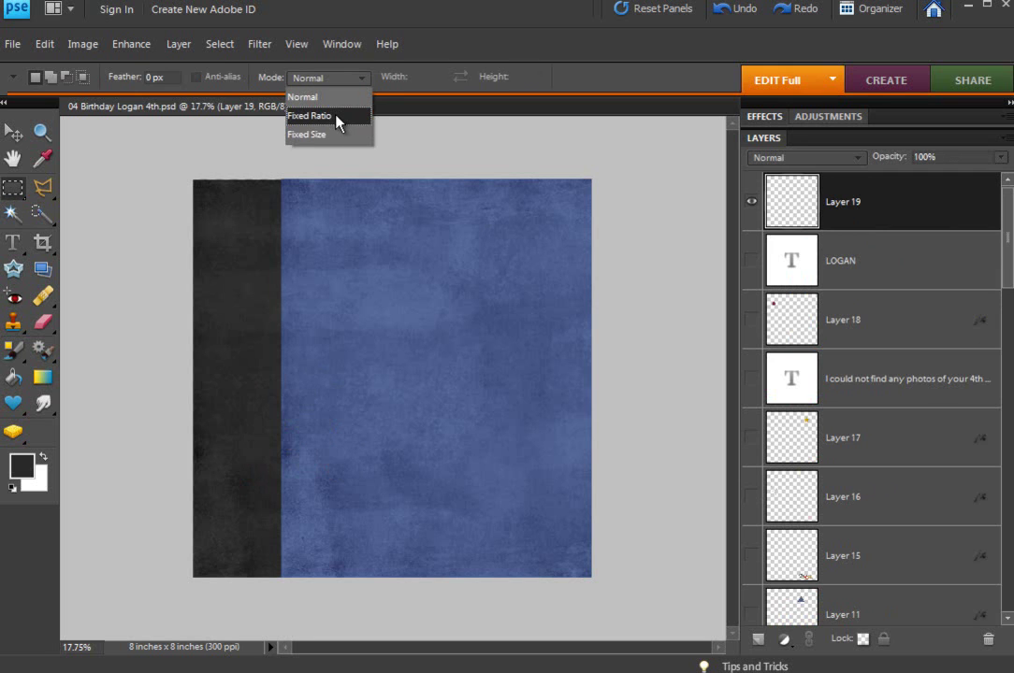
click(337, 120)
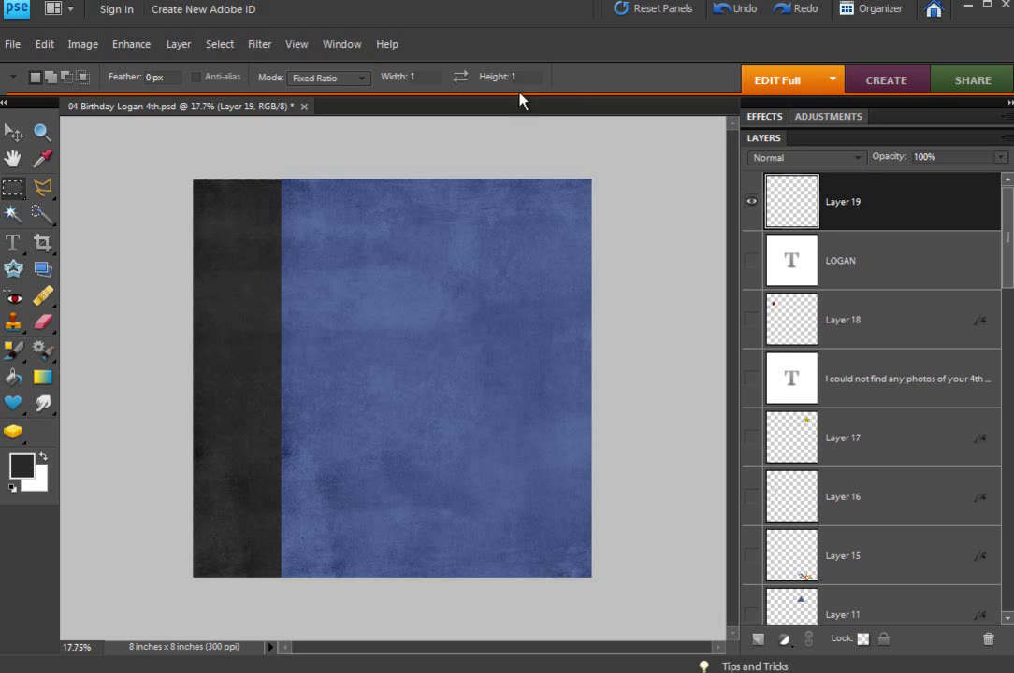
drag(219, 214, 322, 305)
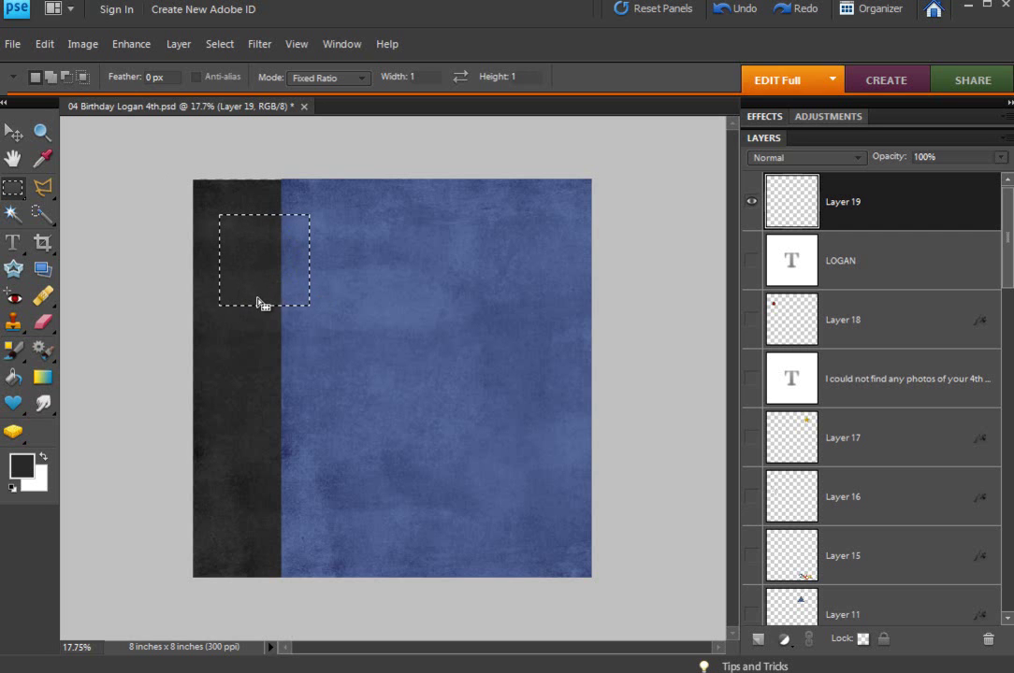
key(ctrl+BackSpace)
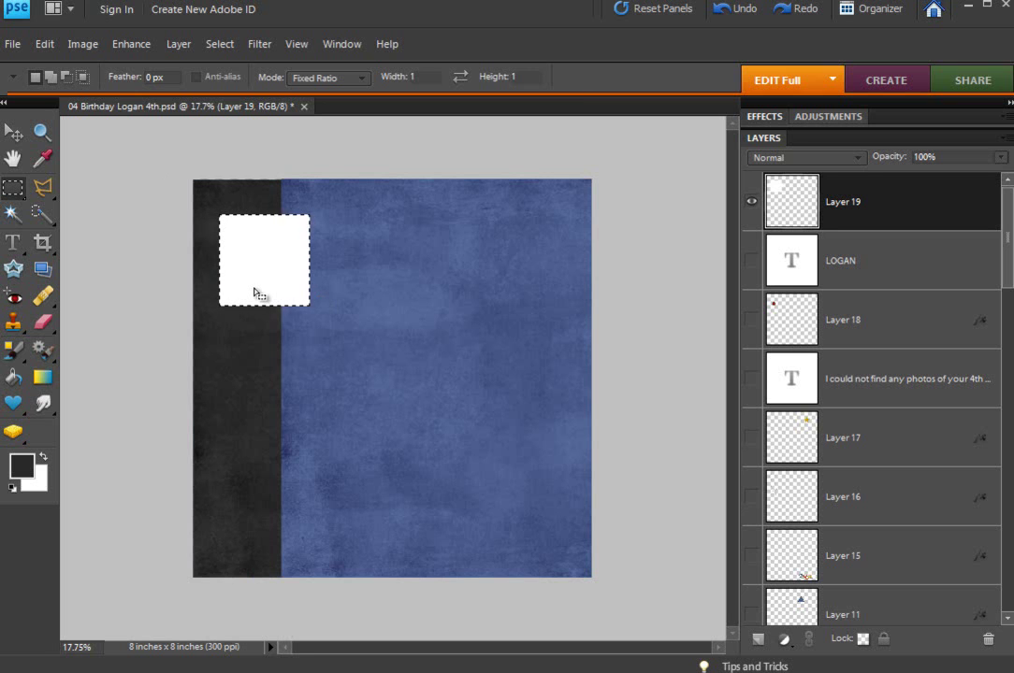
key(ctrl+d)
Duplicate the white square's layer repeatedly and arrange the copies into a grid of four columns and three rows
click(14, 131)
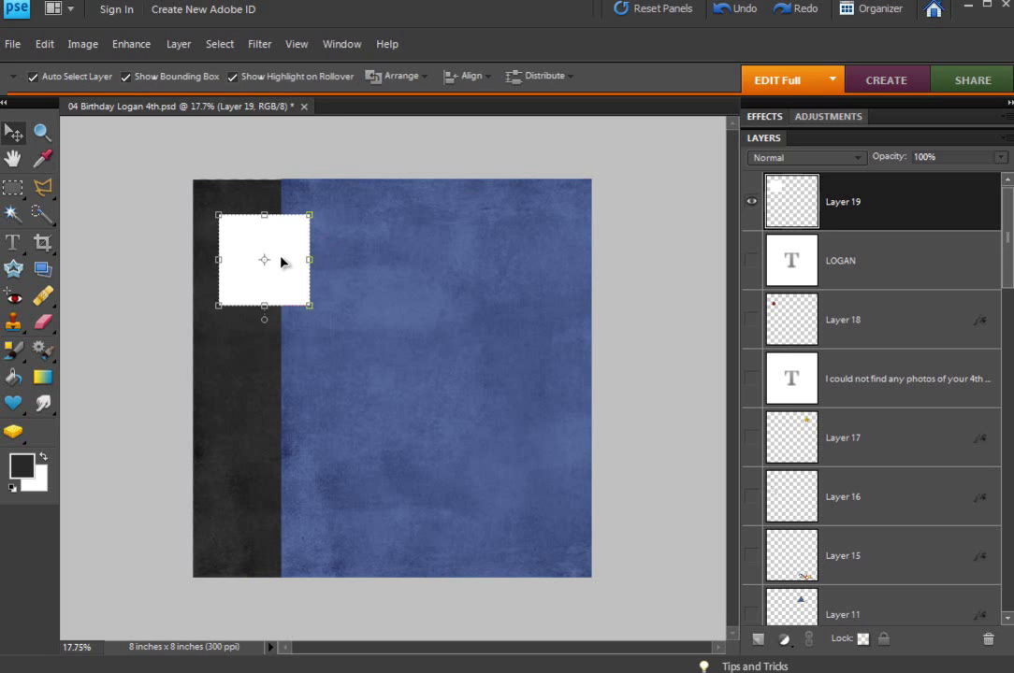
key(ctrl+j)
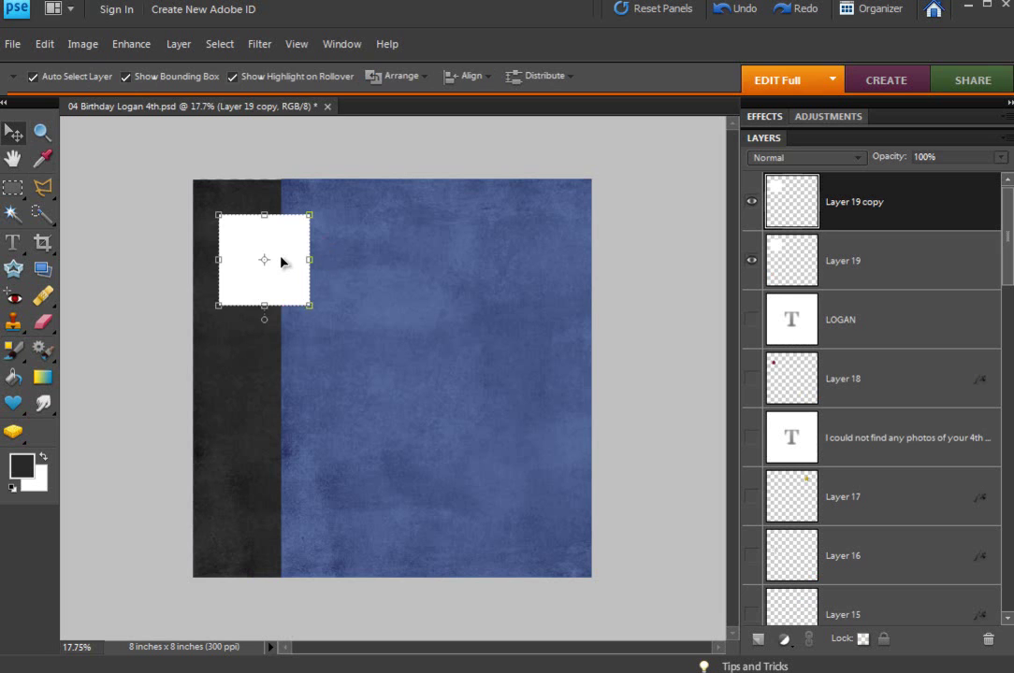
drag(281, 262, 590, 275)
key(ctrl+j)
key(ctrl+j)
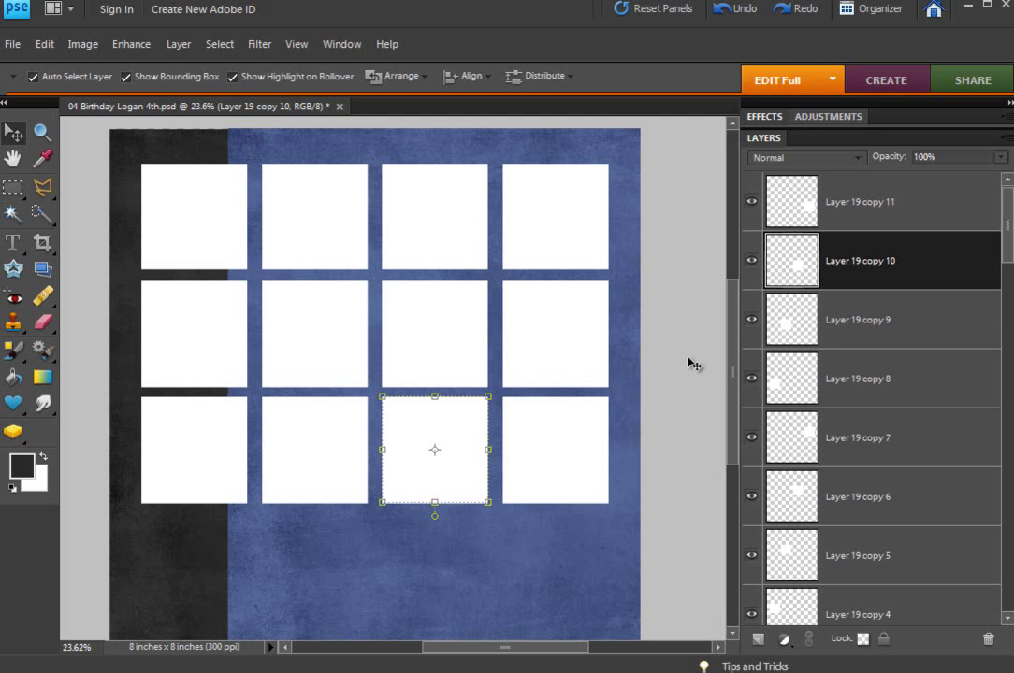
Open the Wave filter on the top-left white square, setting scale to 95% horizontal and 99% vertical, and minimum wavelength to 39
click(197, 217)
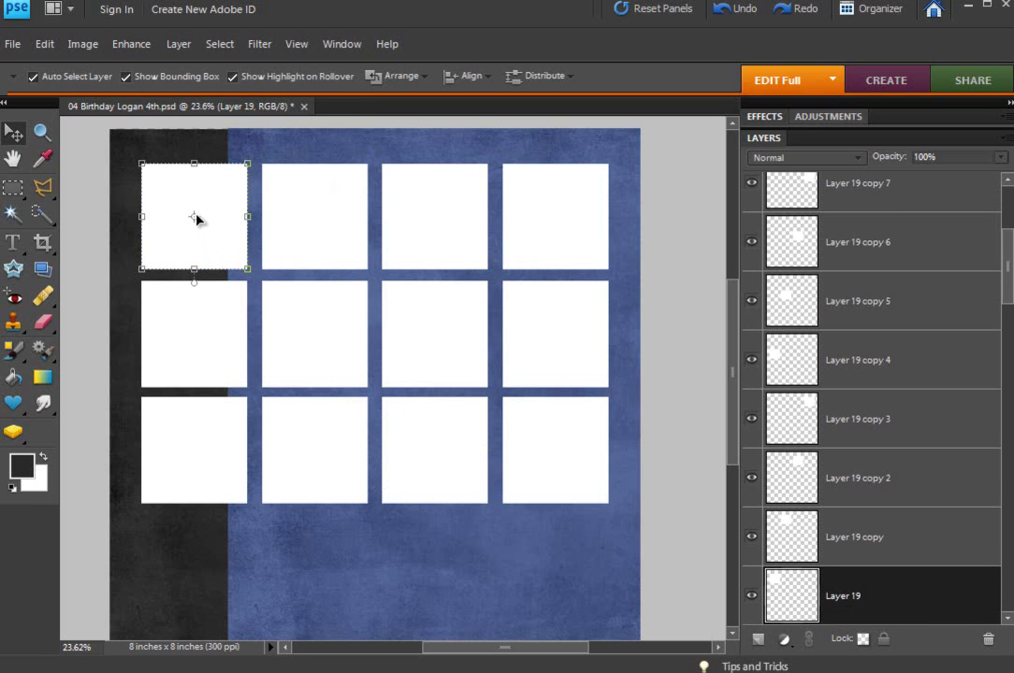
click(258, 46)
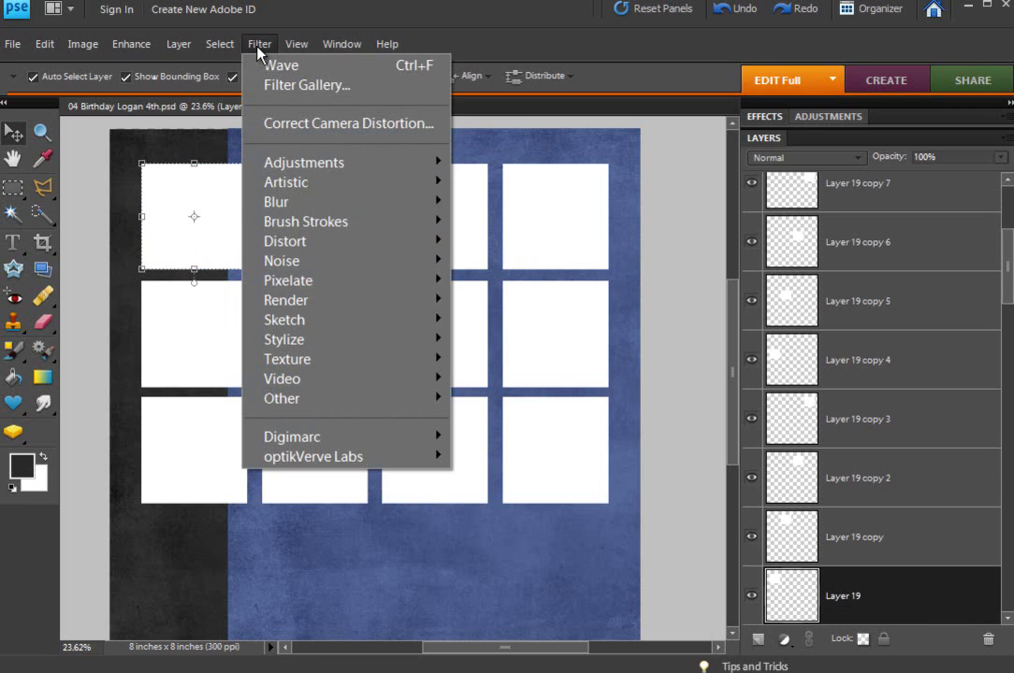
mouse_move(298, 338)
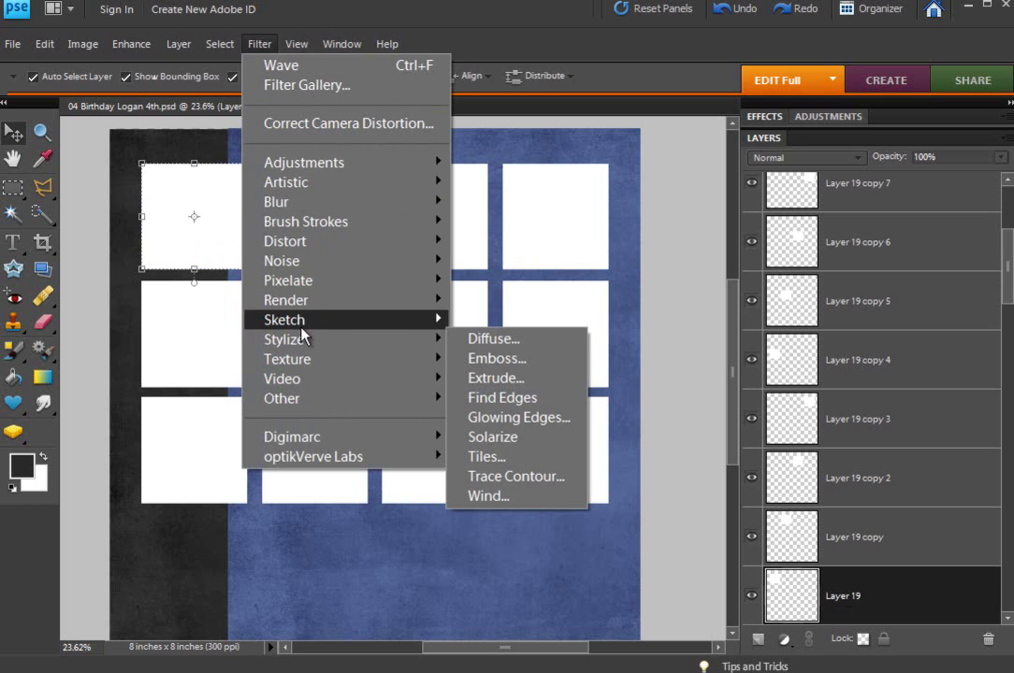
mouse_move(314, 271)
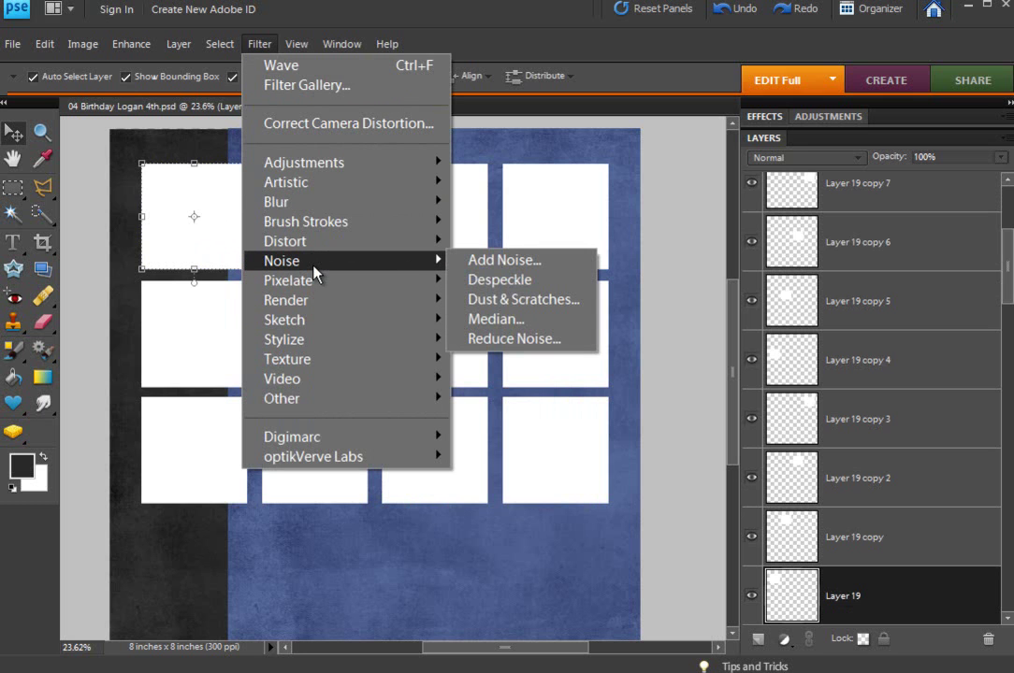
mouse_move(321, 244)
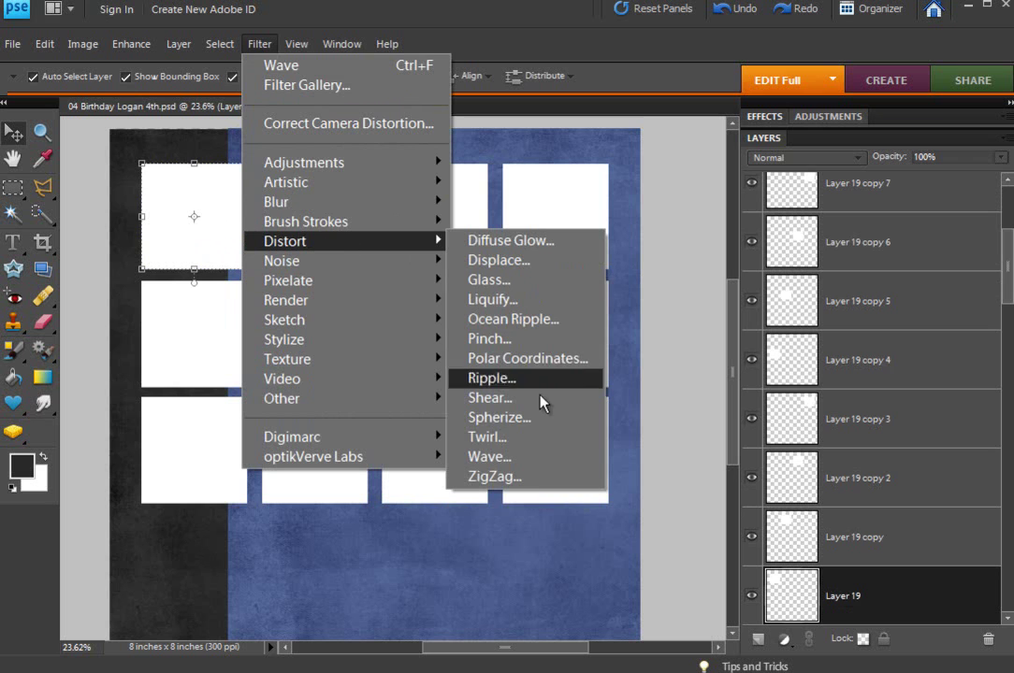
click(519, 463)
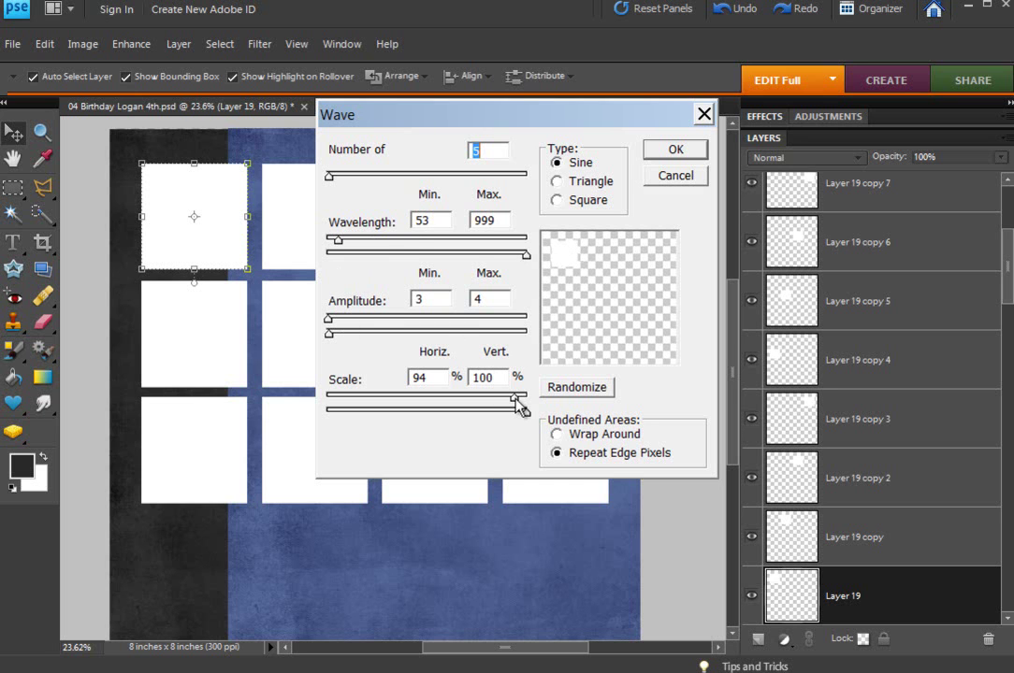
mouse_move(517, 399)
mouse_down()
mouse_move(540, 402)
mouse_move(517, 398)
mouse_up()
drag(523, 413, 520, 412)
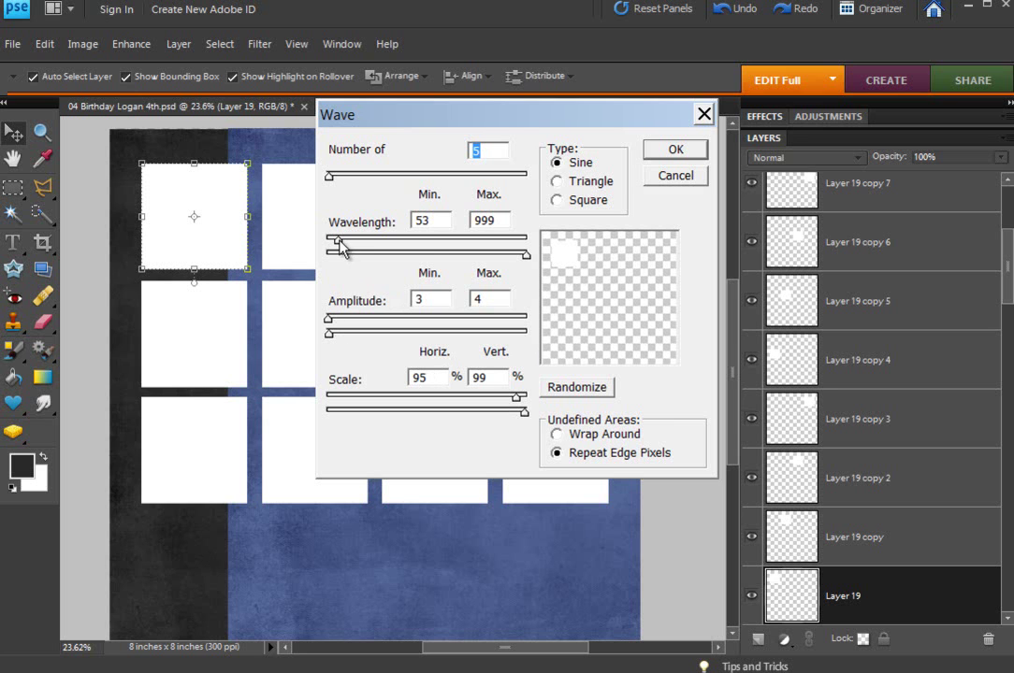
mouse_move(340, 246)
mouse_down()
mouse_move(438, 245)
mouse_move(341, 243)
mouse_up()
drag(341, 249, 335, 248)
Try to set the Wave filter's minimum amplitude to 5
double_click(446, 297)
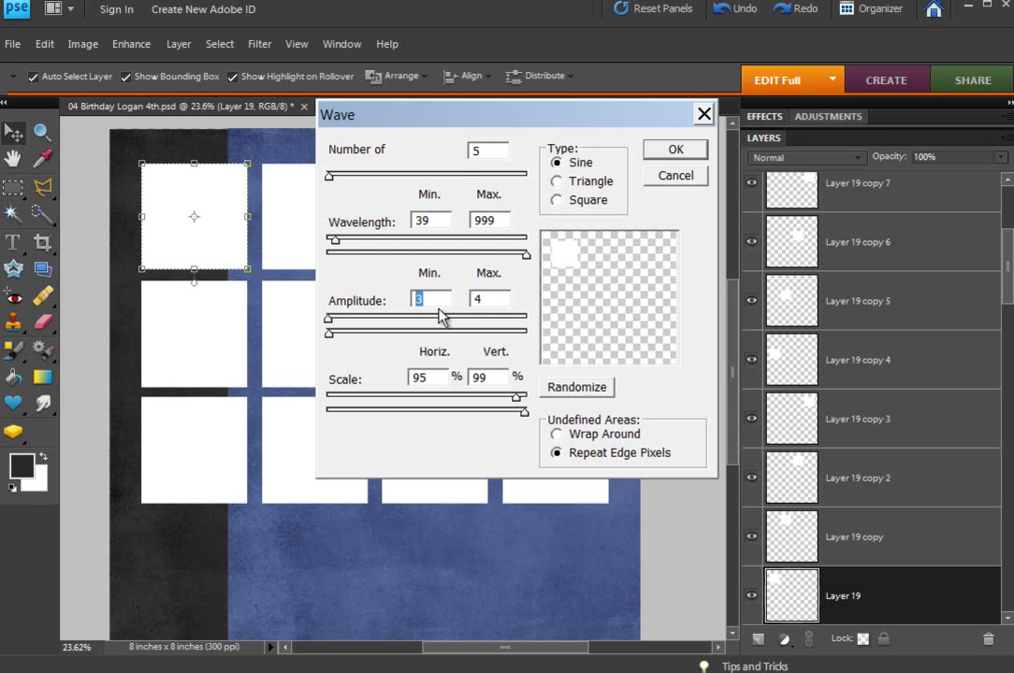
text(5)
key(Tab)
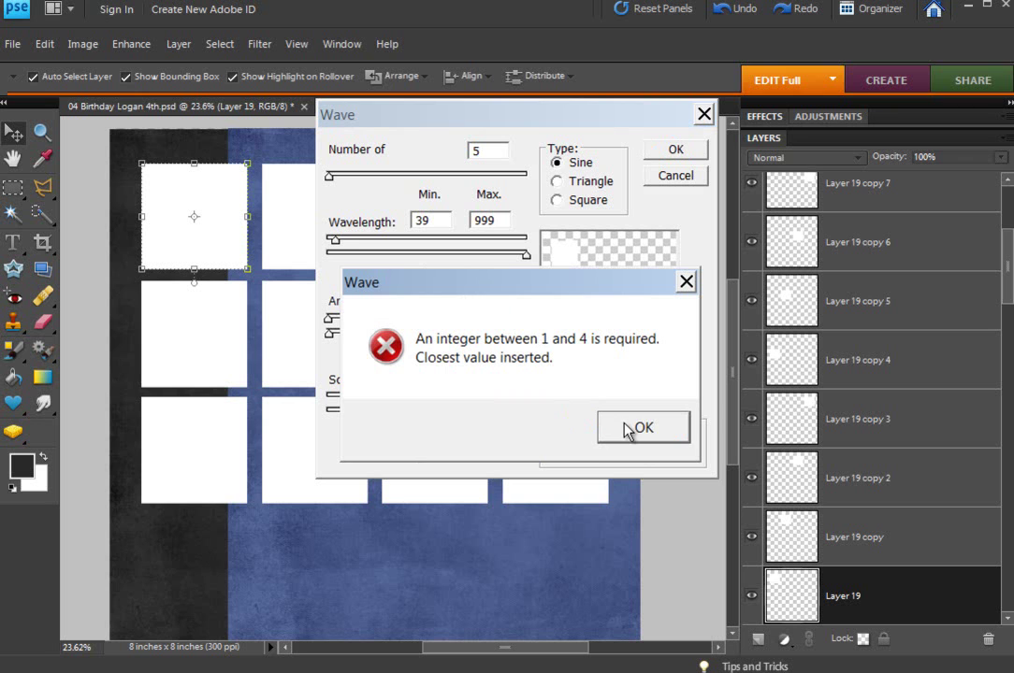
drag(580, 296, 561, 344)
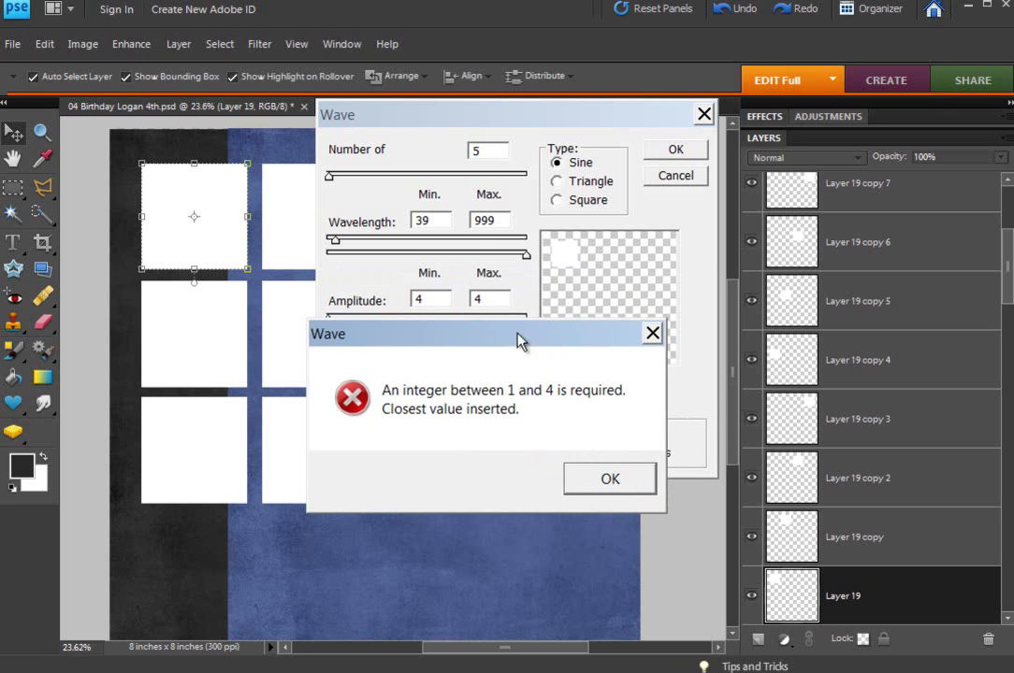
click(573, 480)
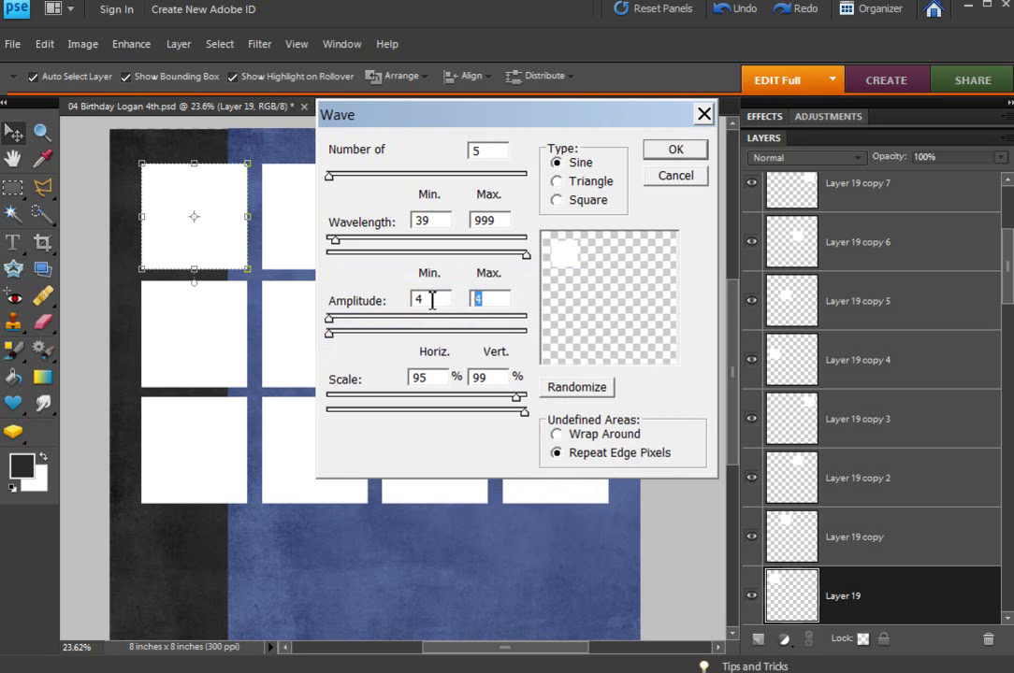
Set the Wave filter's amplitude to a minimum of 3 and a maximum of 5
text(54)
key(shift+Tab)
text(5)
key(Tab)
text(5)
drag(426, 297, 414, 304)
text(3)
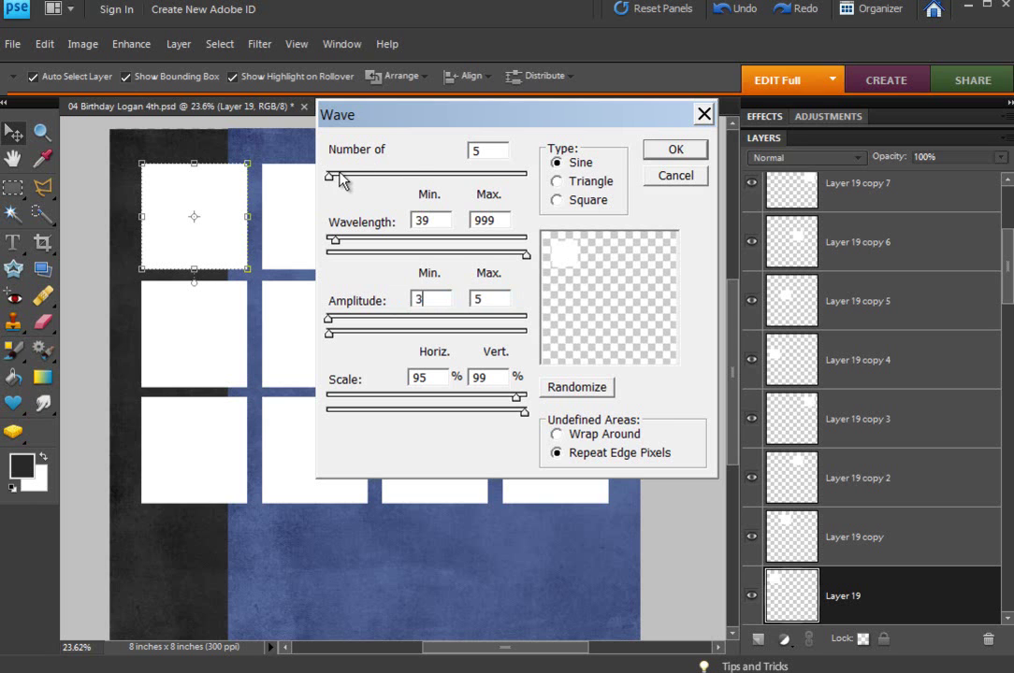
Set the number of wave generators to 3, apply the Wave filter, and check the square's edges up close
double_click(479, 152)
text(3)
click(662, 152)
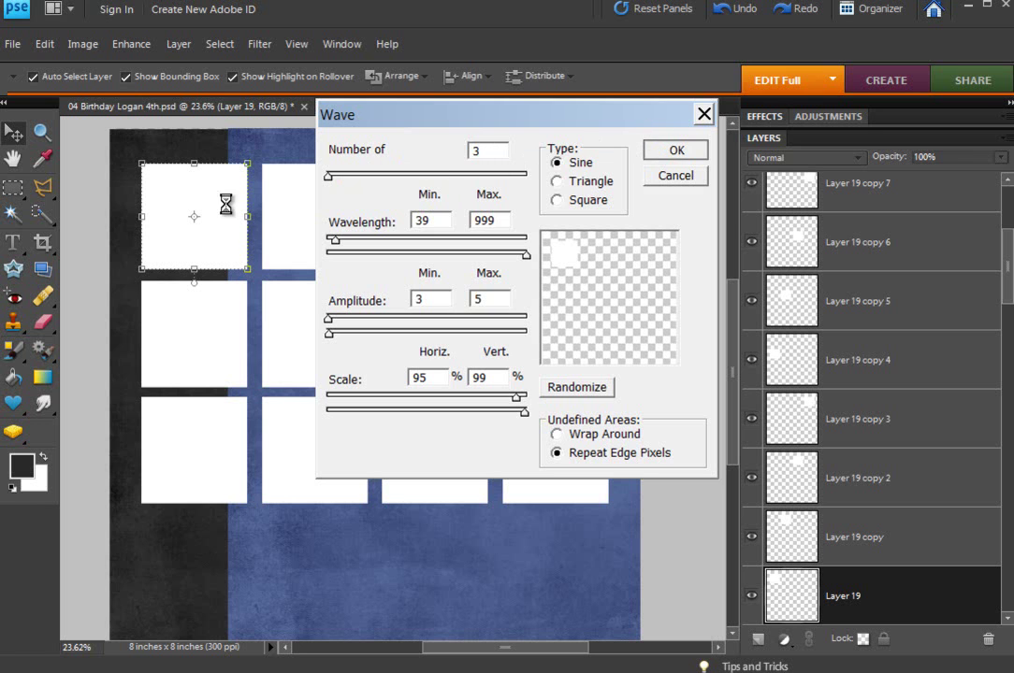
scroll(149, 187, up, 3)
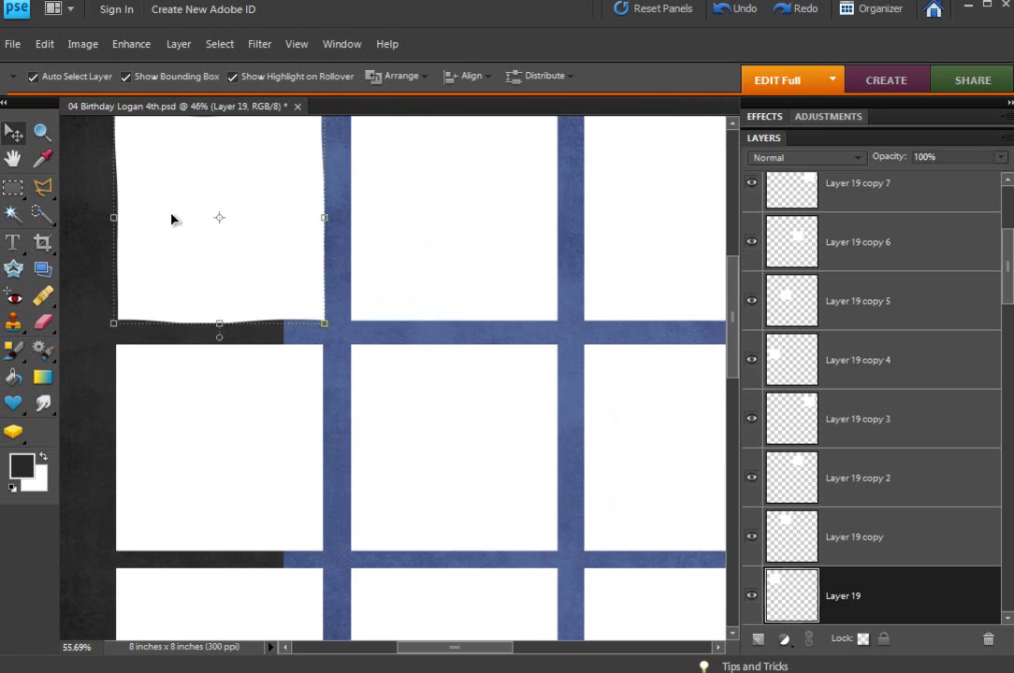
scroll(171, 219, up, 1)
drag(181, 215, 237, 344)
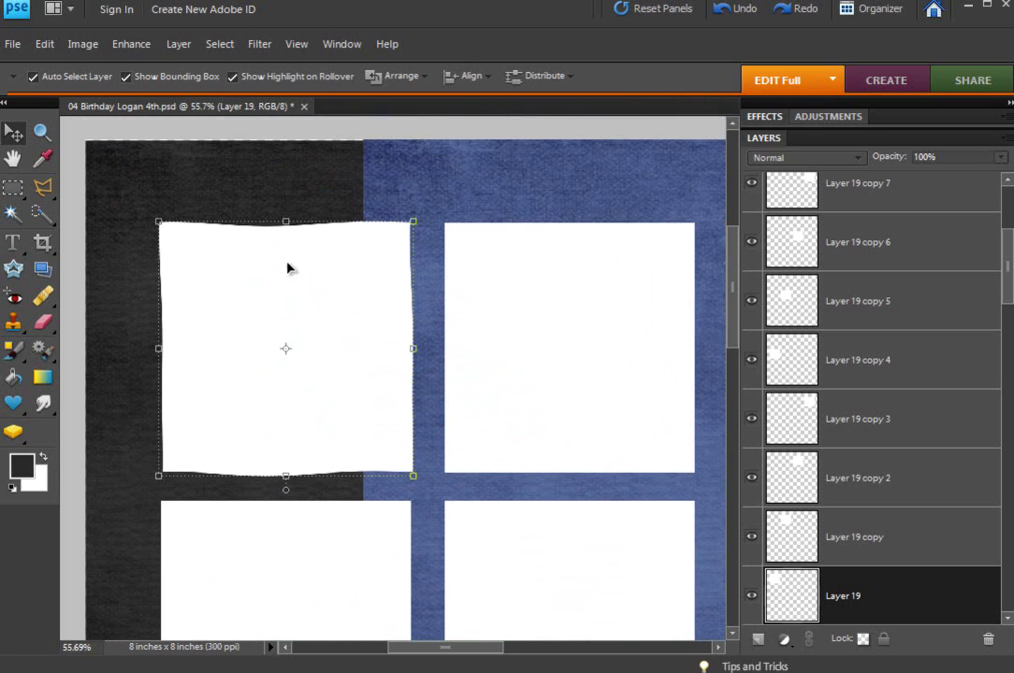
Reapply the last Wave filter to the third white square of the middle row
scroll(286, 275, up, 1)
click(462, 269)
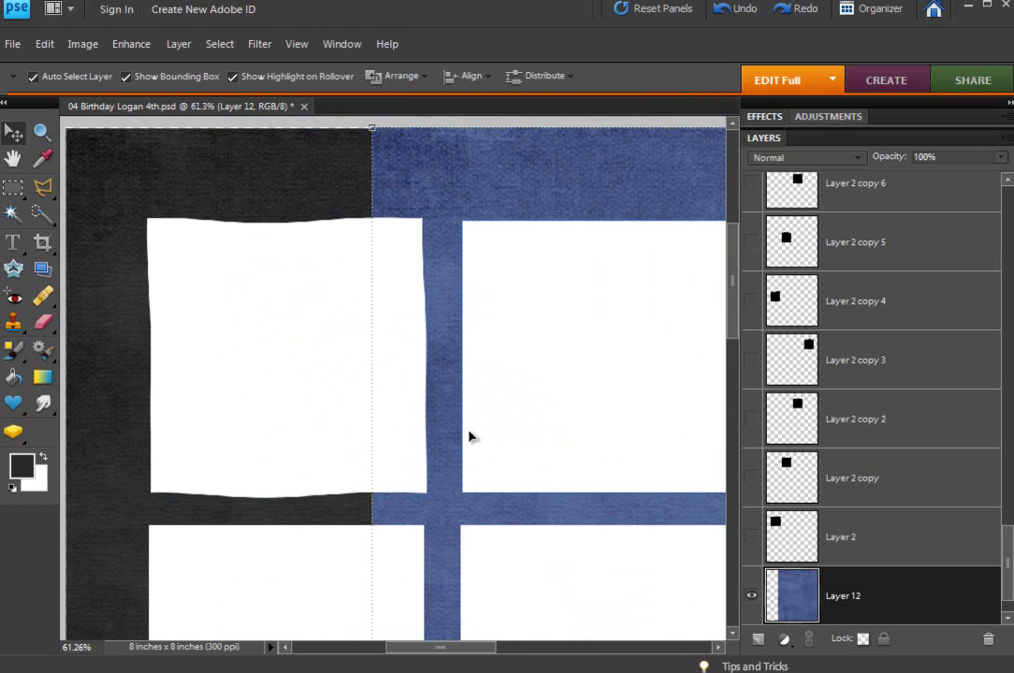
scroll(468, 436, down, 5)
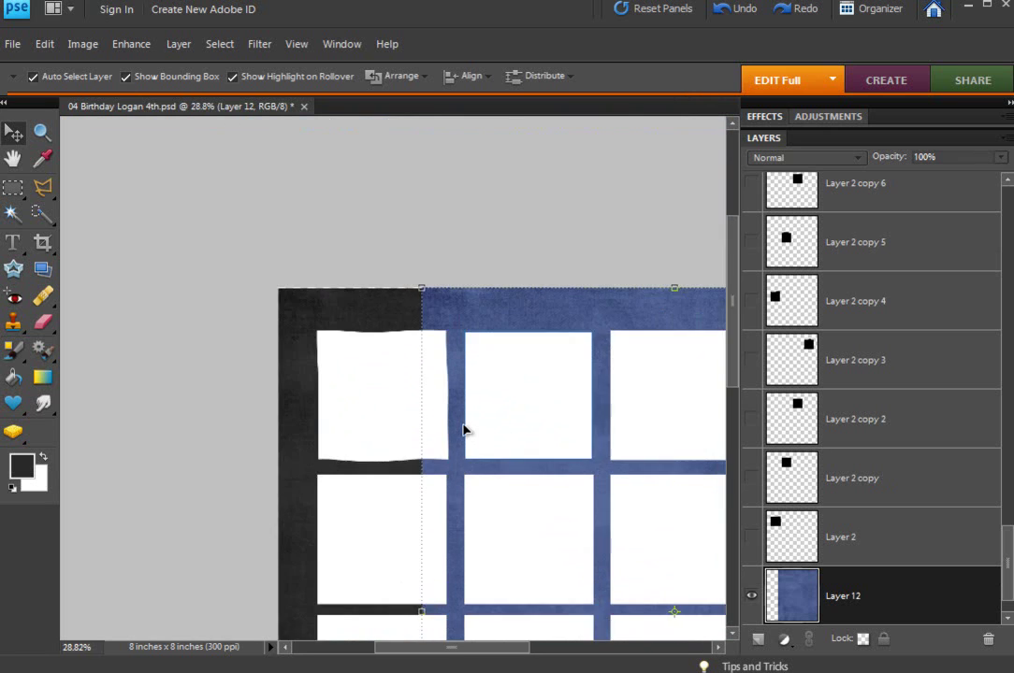
scroll(461, 429, down, 2)
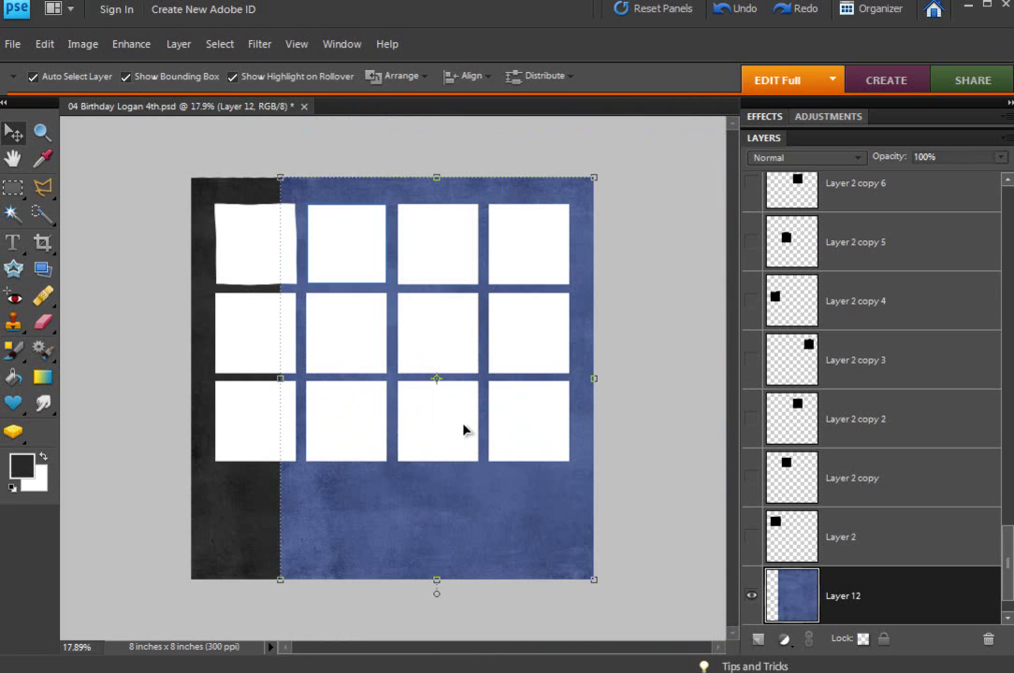
click(418, 329)
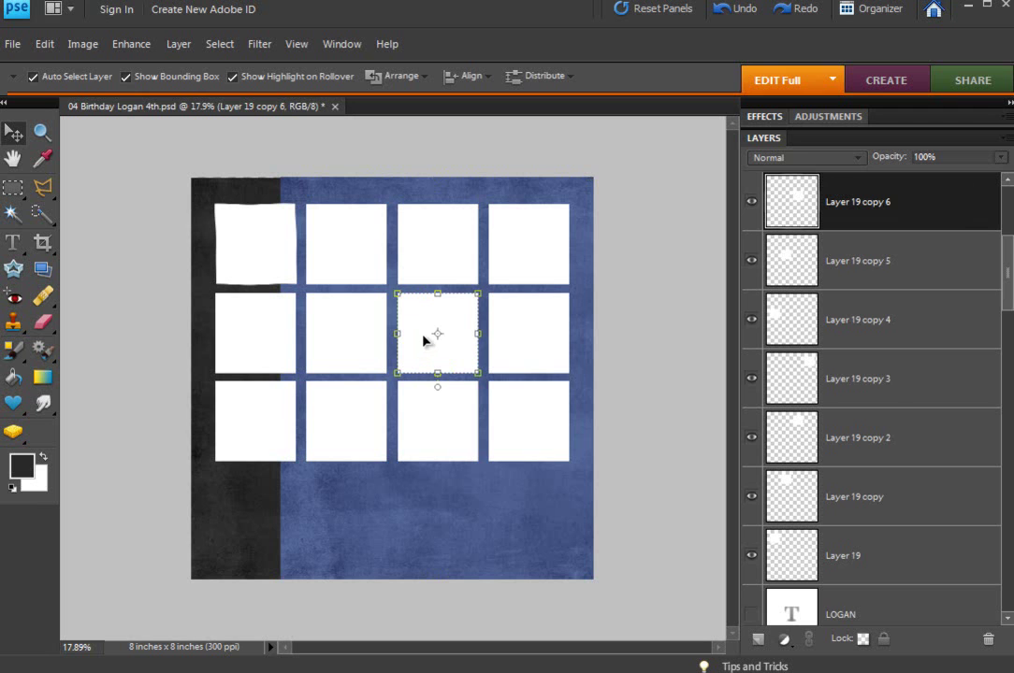
click(256, 50)
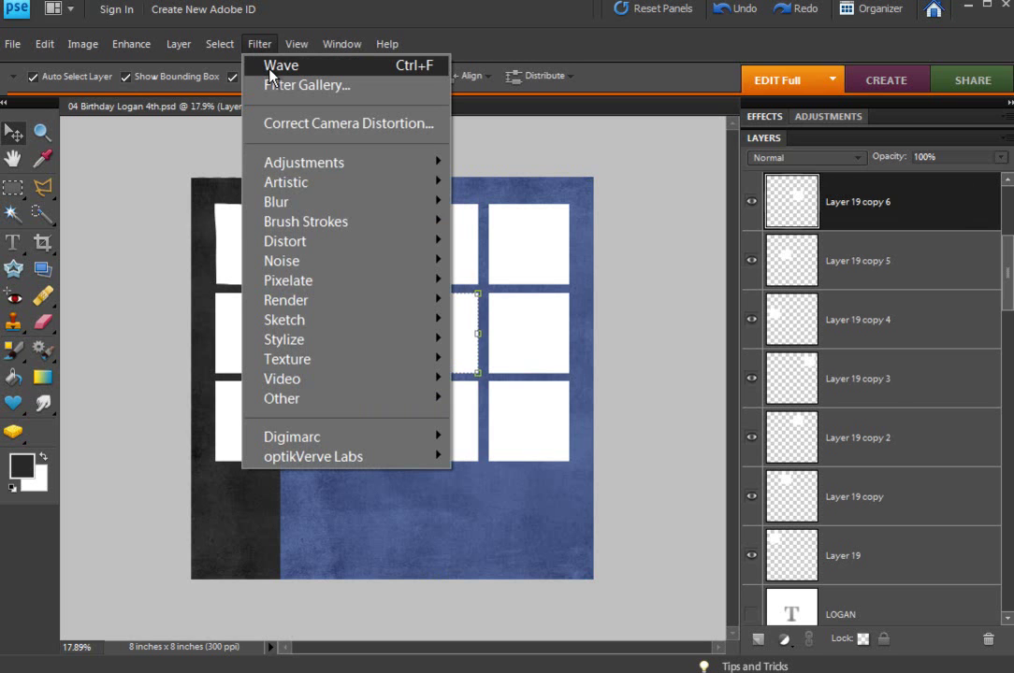
click(470, 340)
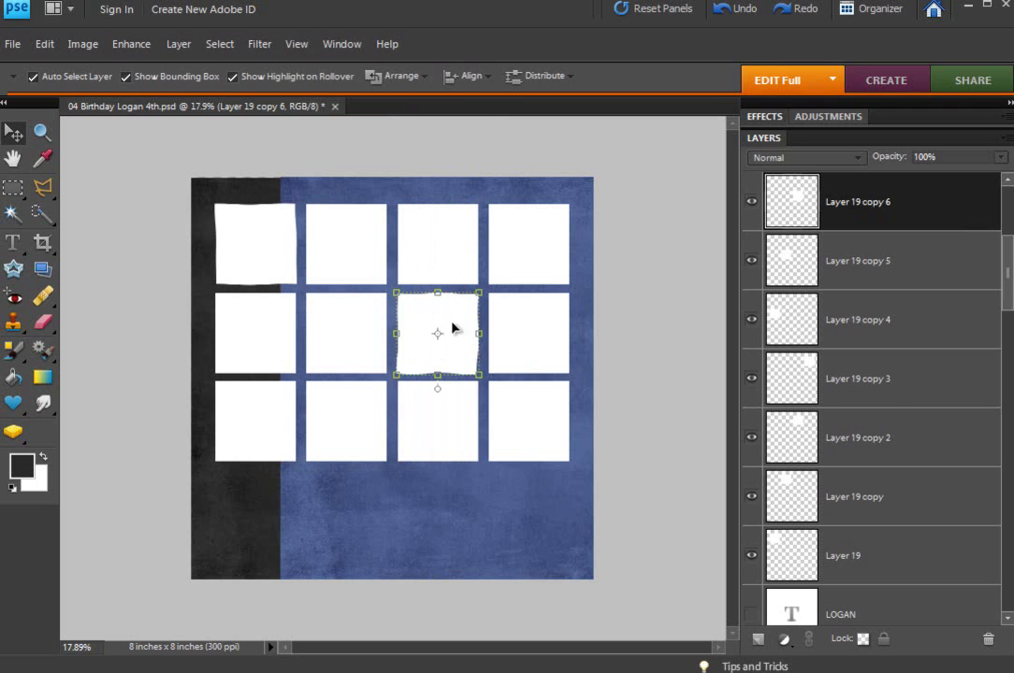
Reapply the last Wave filter to the second white square of the bottom row
click(352, 414)
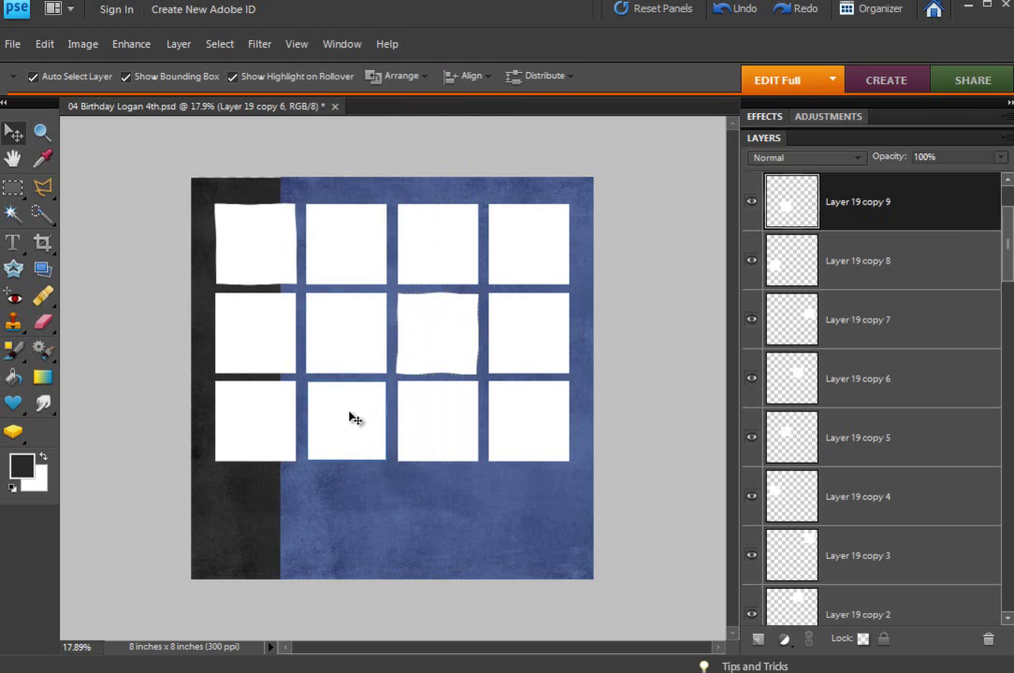
click(261, 45)
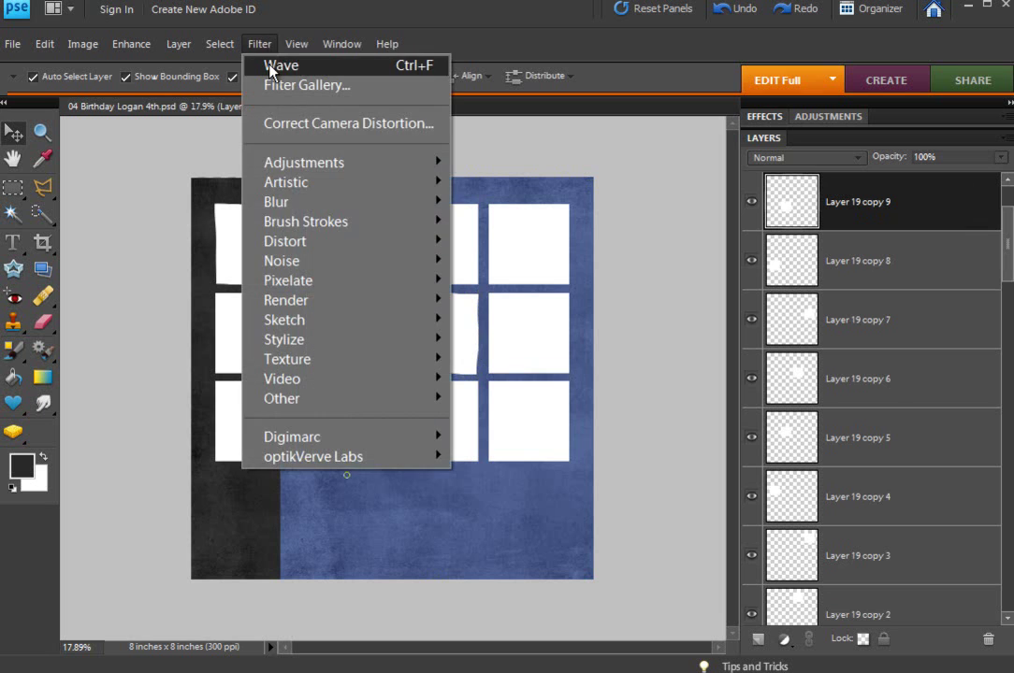
click(534, 333)
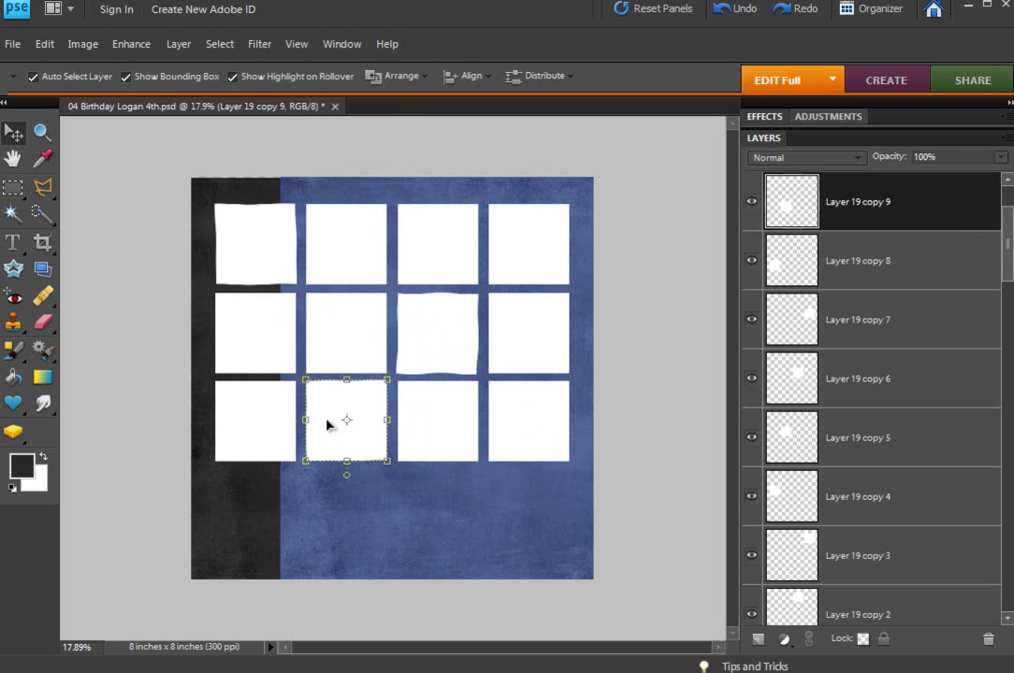
Open the Wave distortion settings for the second square of the top row and set the minimum wavelength to 86
click(340, 258)
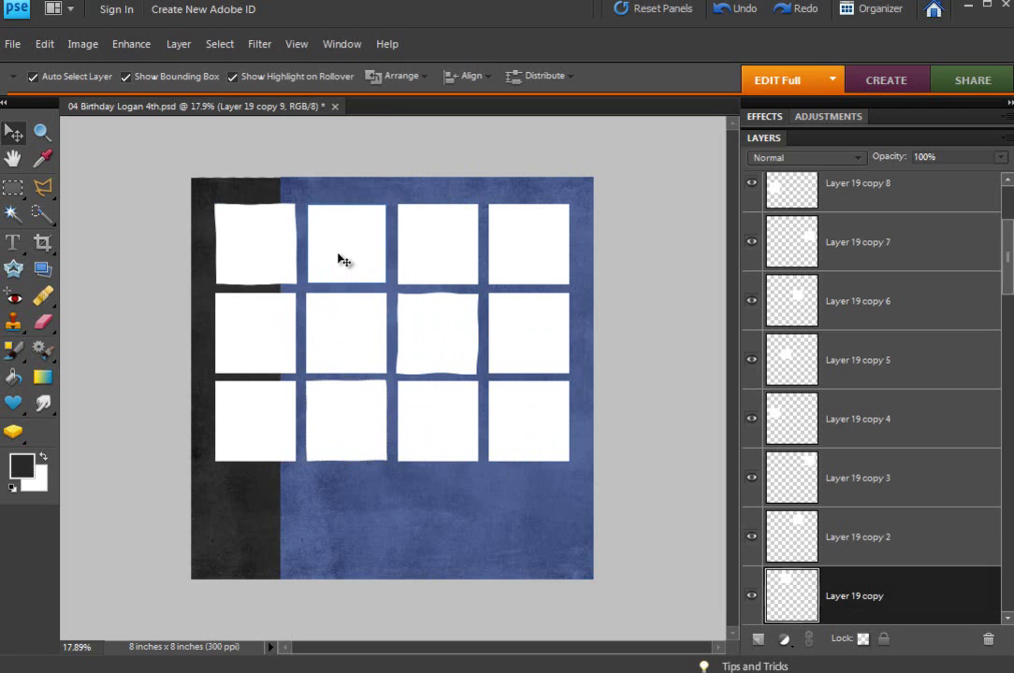
click(259, 45)
mouse_move(318, 241)
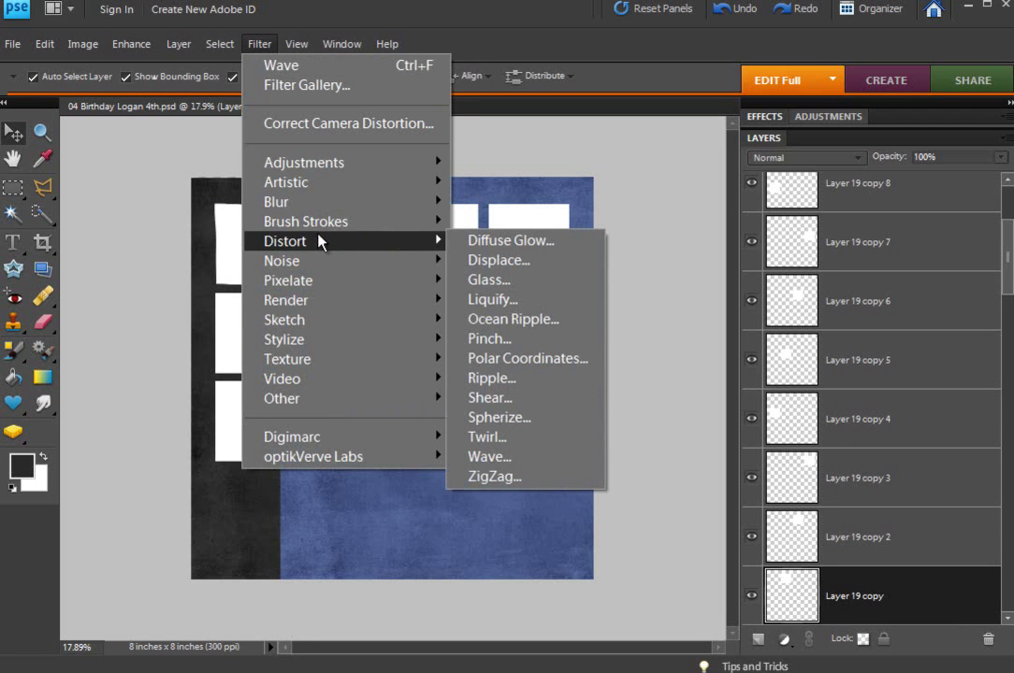
click(500, 456)
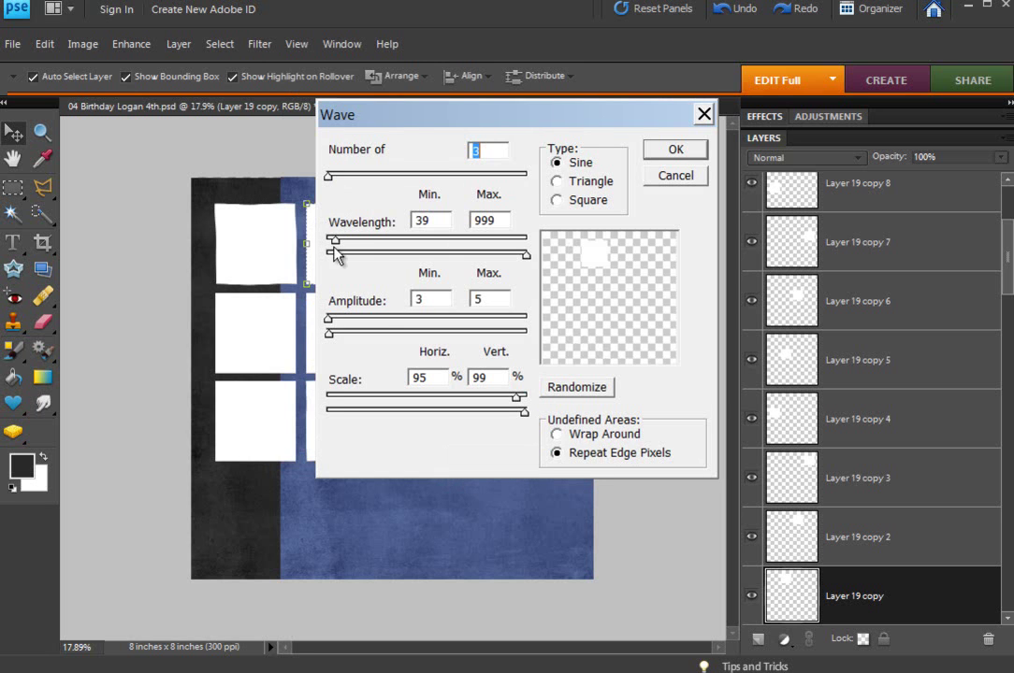
drag(341, 246, 346, 245)
Set the minimum amplitude to 4 and the horizontal scale to 98%, and apply the Wave filter
double_click(416, 300)
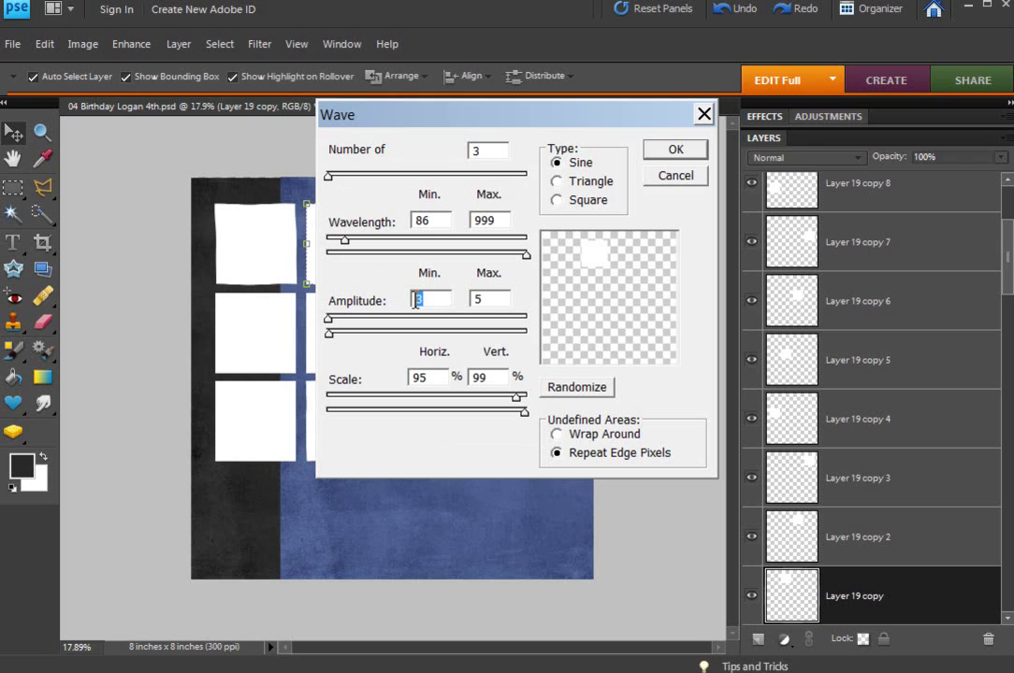
text(4)
click(482, 298)
drag(518, 396, 523, 396)
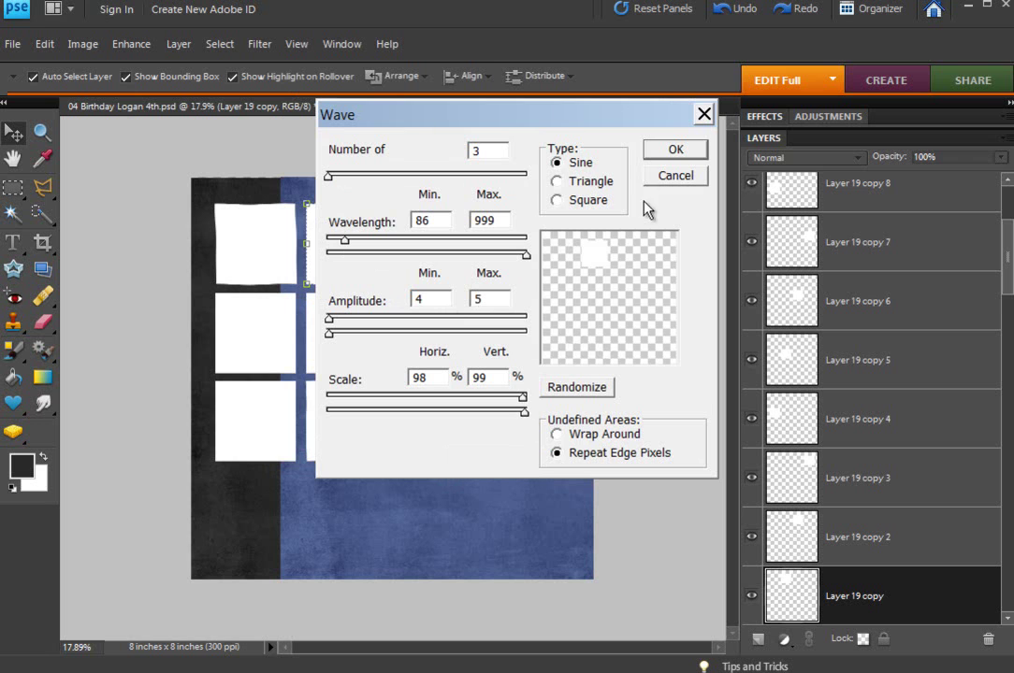
click(654, 153)
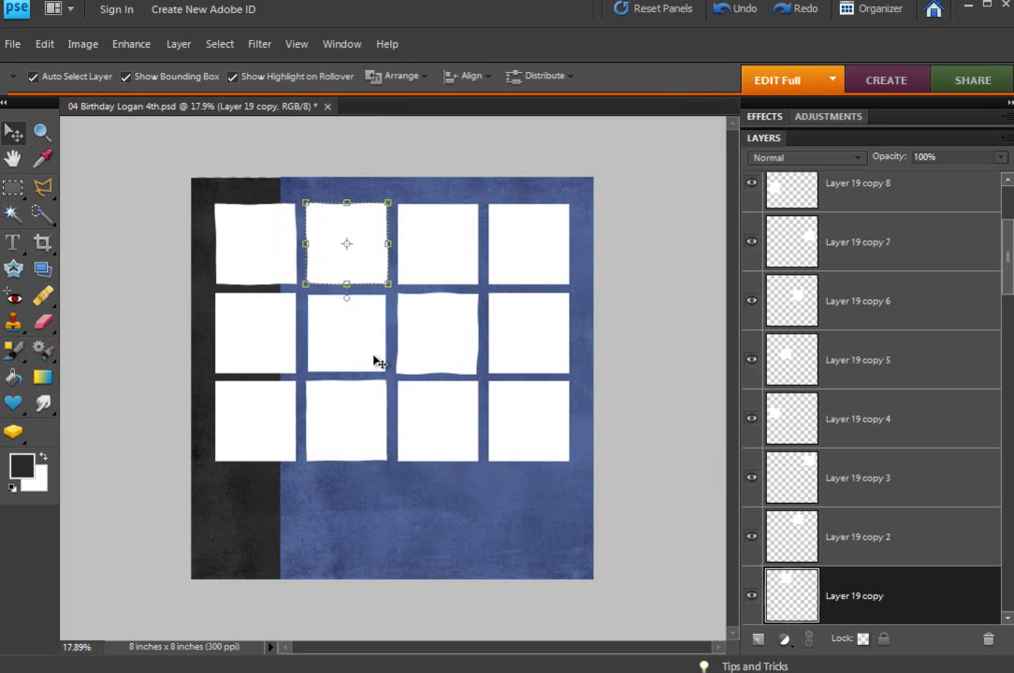
Reapply the Wave filter to the first square of the middle row and the last square of the bottom row
click(268, 348)
click(265, 47)
click(281, 47)
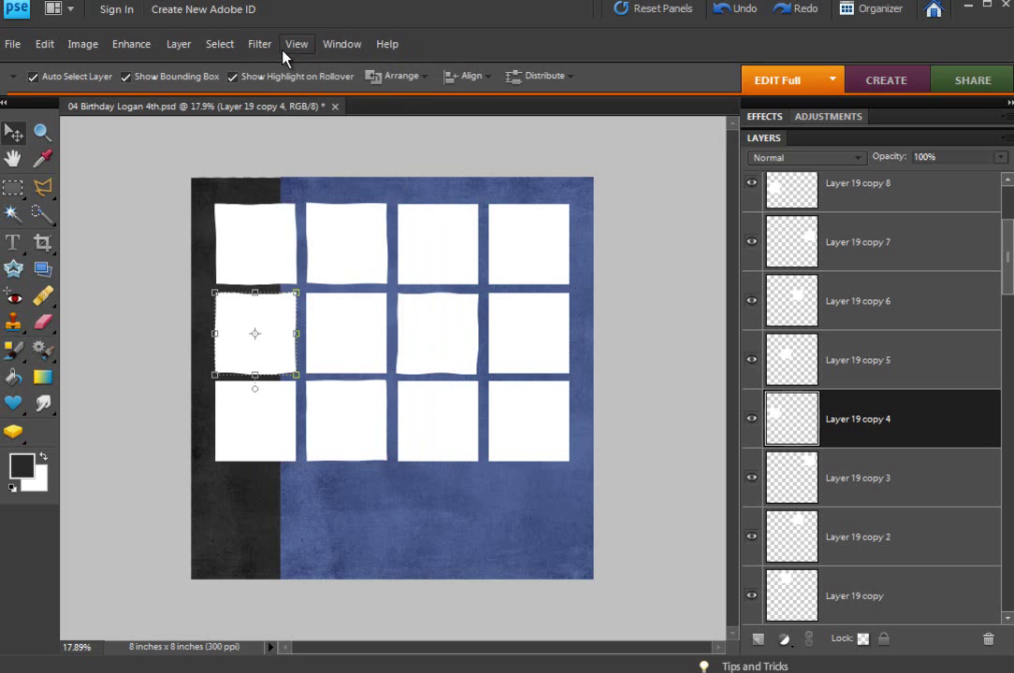
click(536, 434)
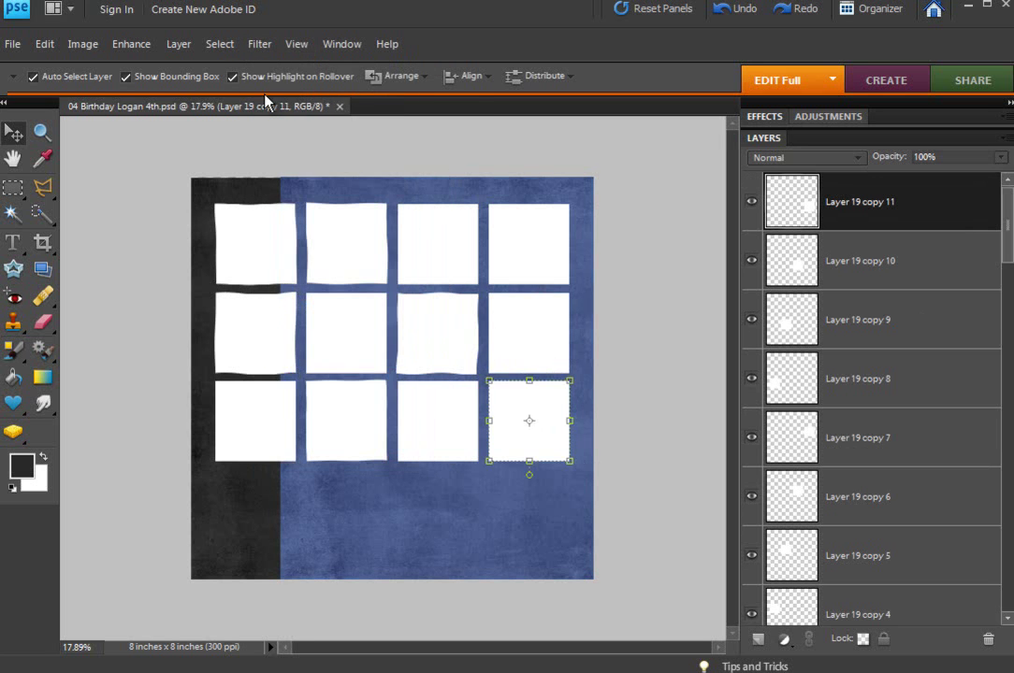
click(296, 47)
click(281, 85)
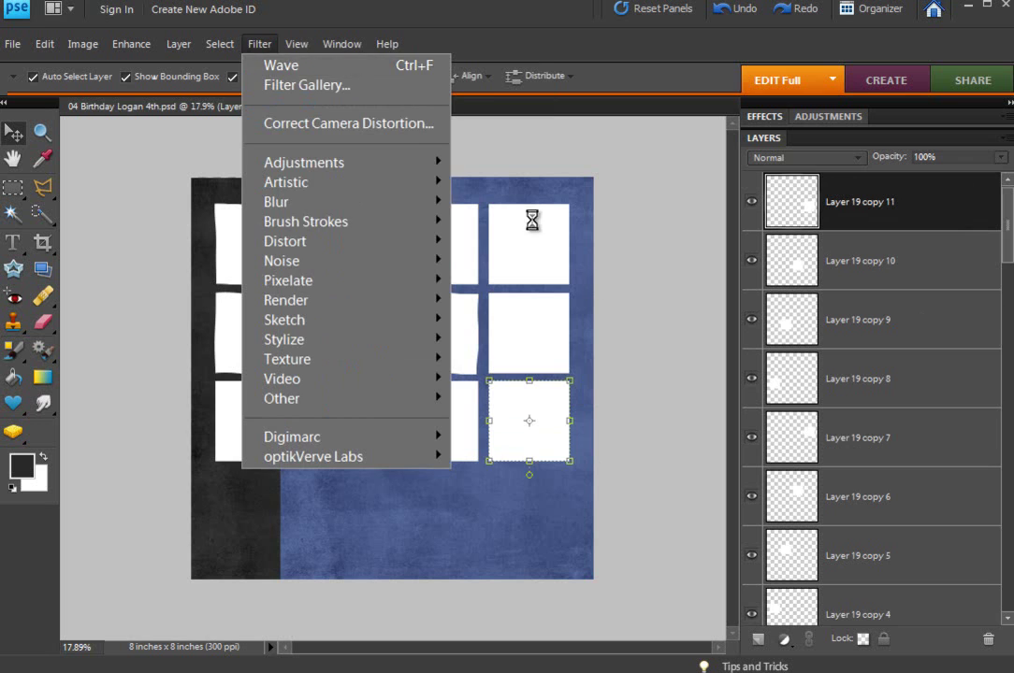
click(631, 355)
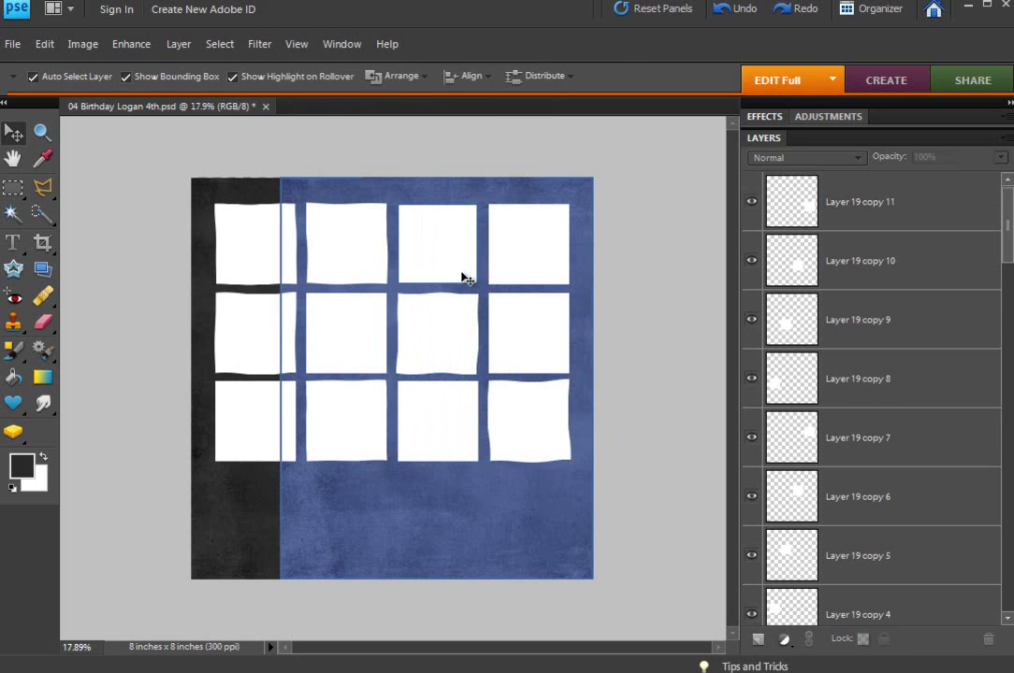
Try the last Wave settings on the third square of the top row and undo the change
click(421, 235)
click(262, 44)
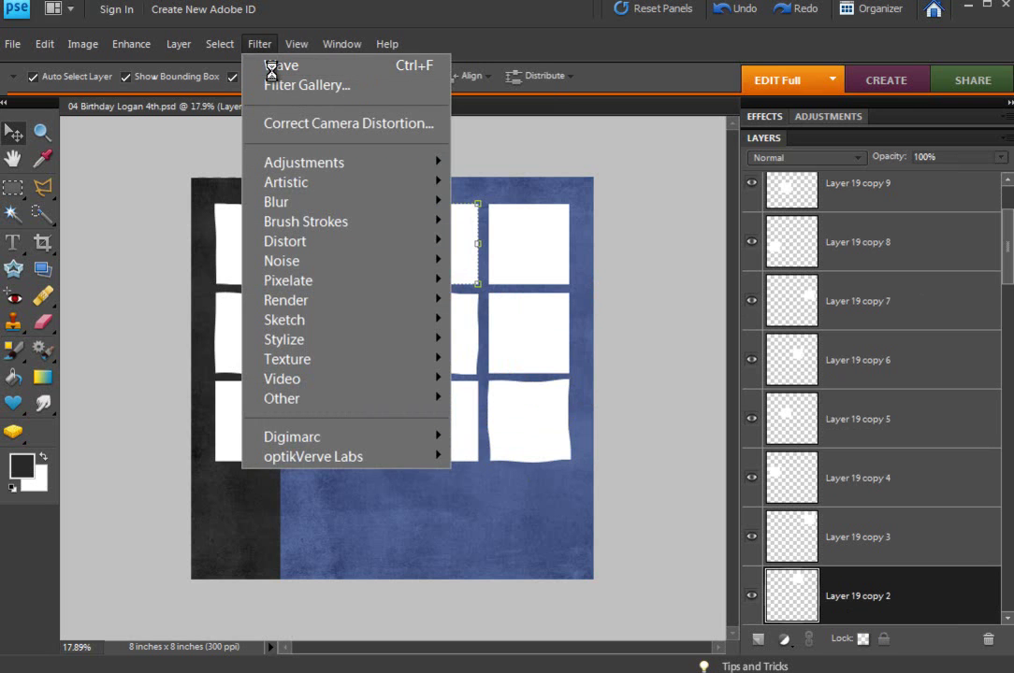
click(272, 72)
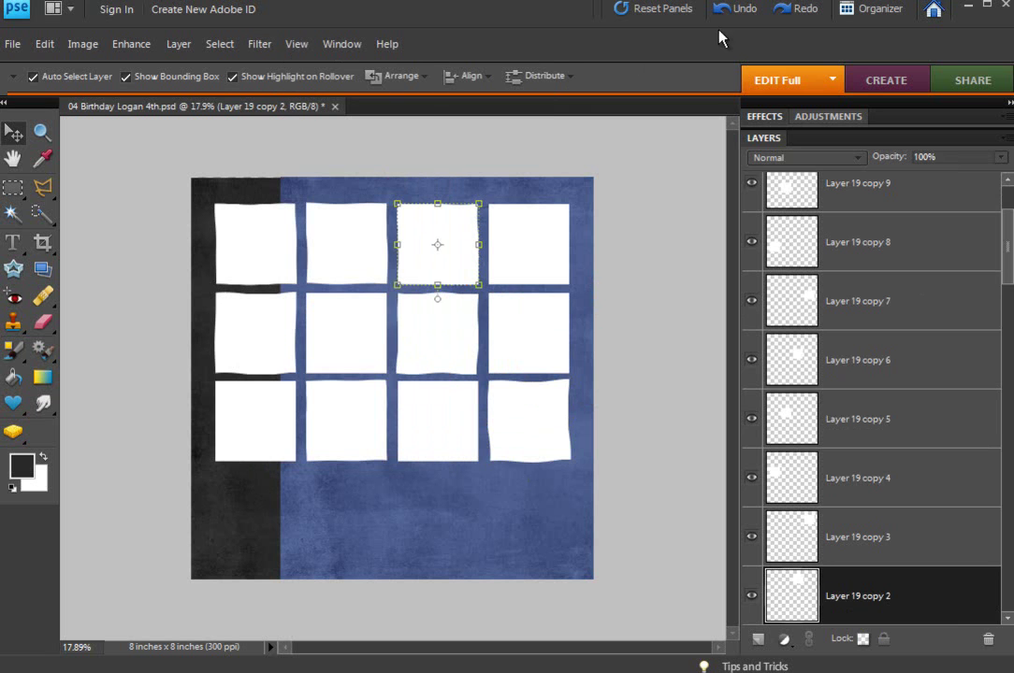
click(735, 14)
Open the Wave distortion settings for the last square of the bottom row and set the amplitude to minimum 2 and maximum 4
click(264, 50)
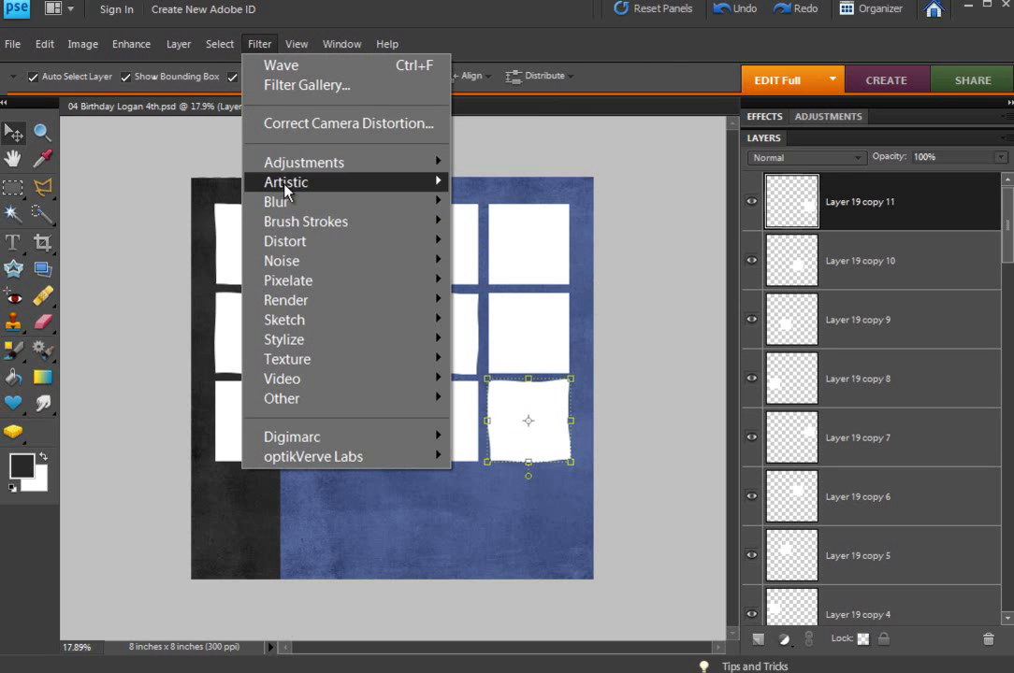
mouse_move(306, 240)
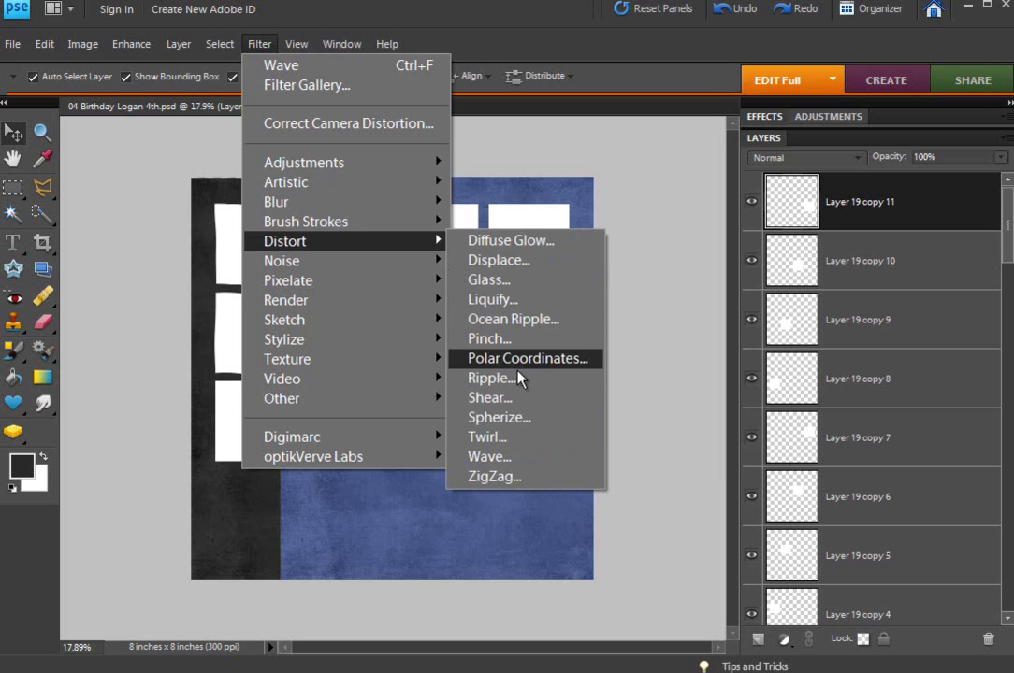
click(477, 456)
drag(437, 300, 404, 302)
text(2)
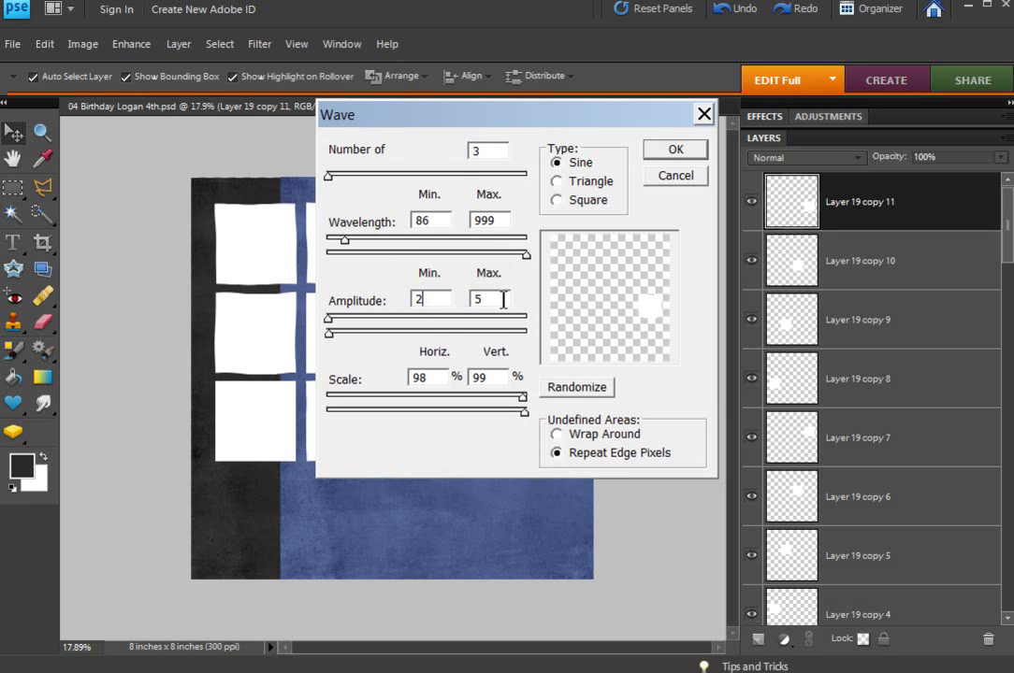
drag(503, 299, 462, 299)
text(4)
Set the vertical scale to 97% and the minimum wavelength to 39, and apply the Wave filter
drag(521, 419, 519, 419)
drag(344, 241, 335, 243)
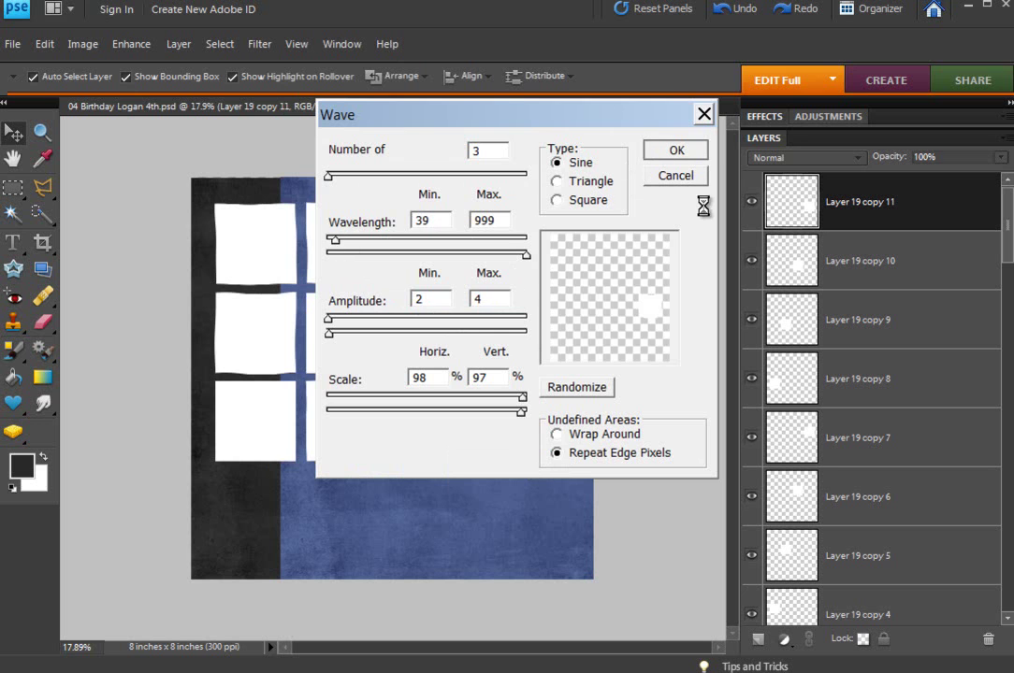
click(674, 152)
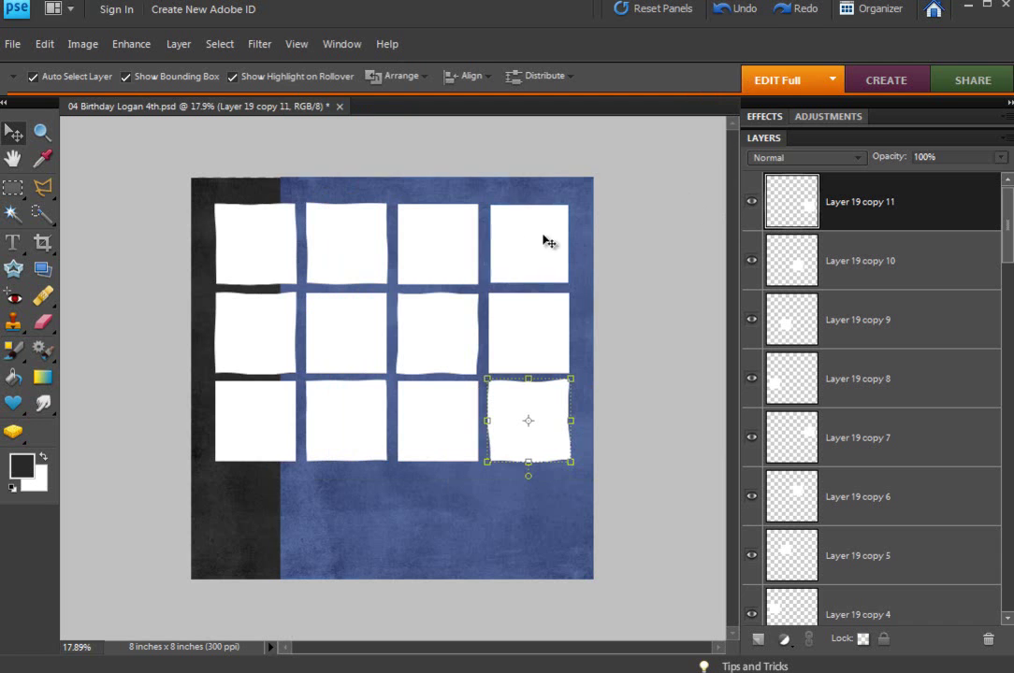
Reapply the Wave filter to the third square of the top row and check the squares' edges up close
click(452, 232)
click(259, 44)
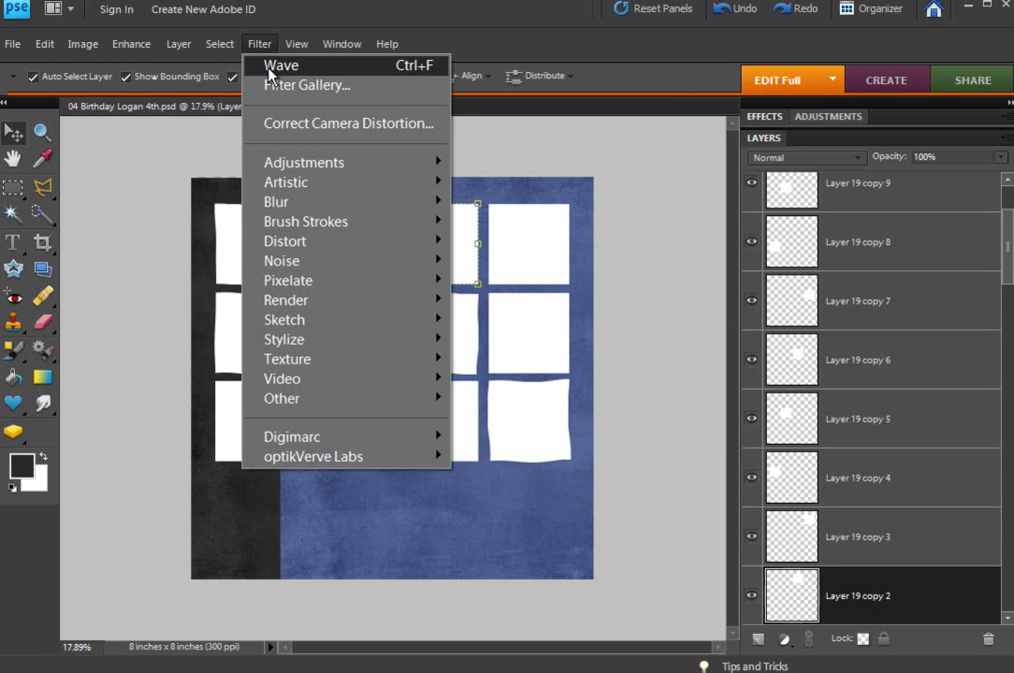
click(561, 258)
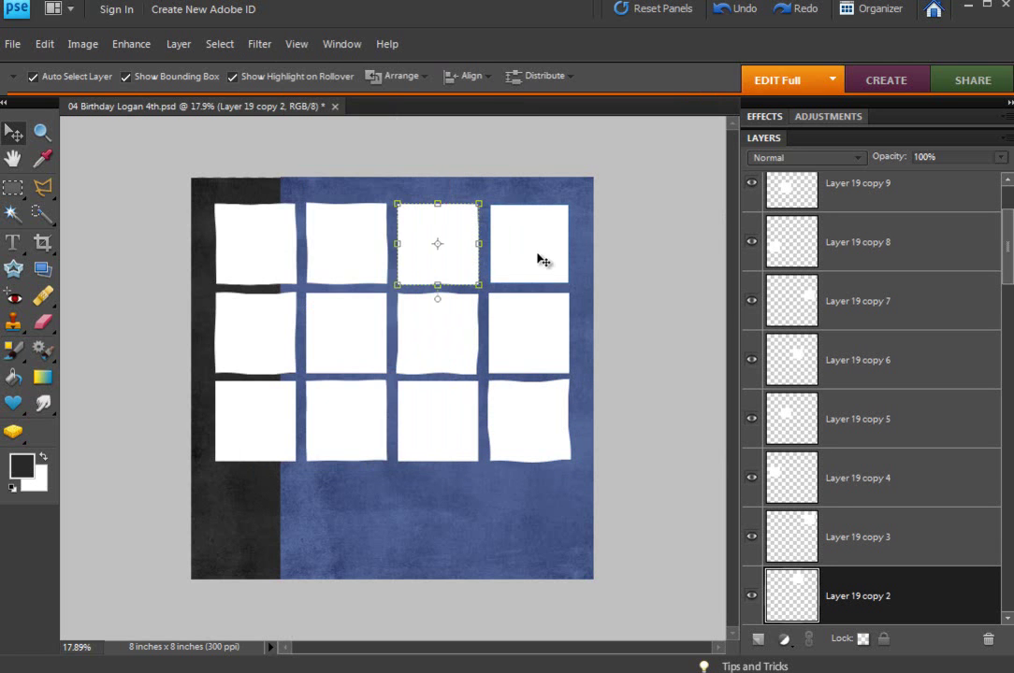
scroll(477, 249, up, 4)
scroll(611, 236, down, 2)
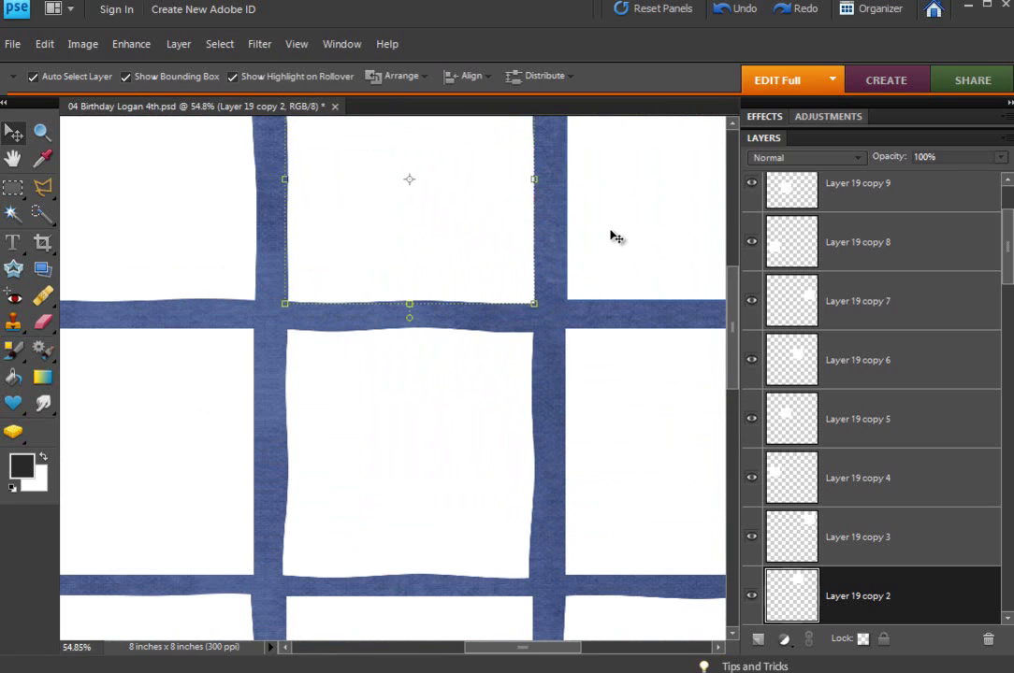
click(645, 247)
scroll(645, 253, down, 2)
scroll(647, 255, up, 1)
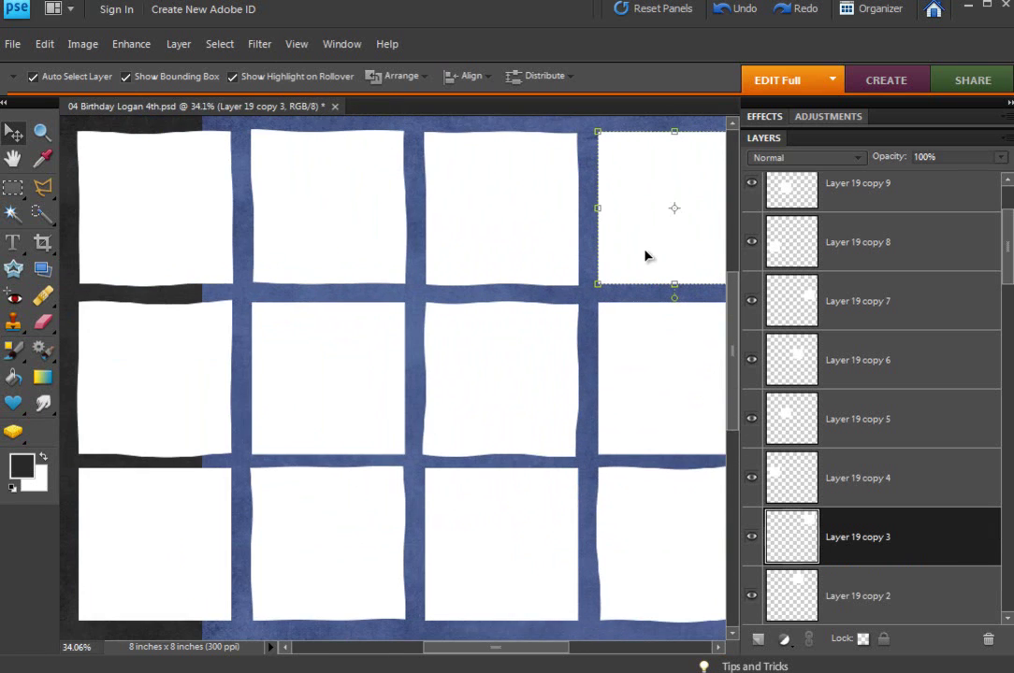
Reapply the Wave filter to the second square of the middle row and the first square of the bottom row
scroll(655, 299, down, 2)
click(364, 328)
click(259, 44)
click(267, 63)
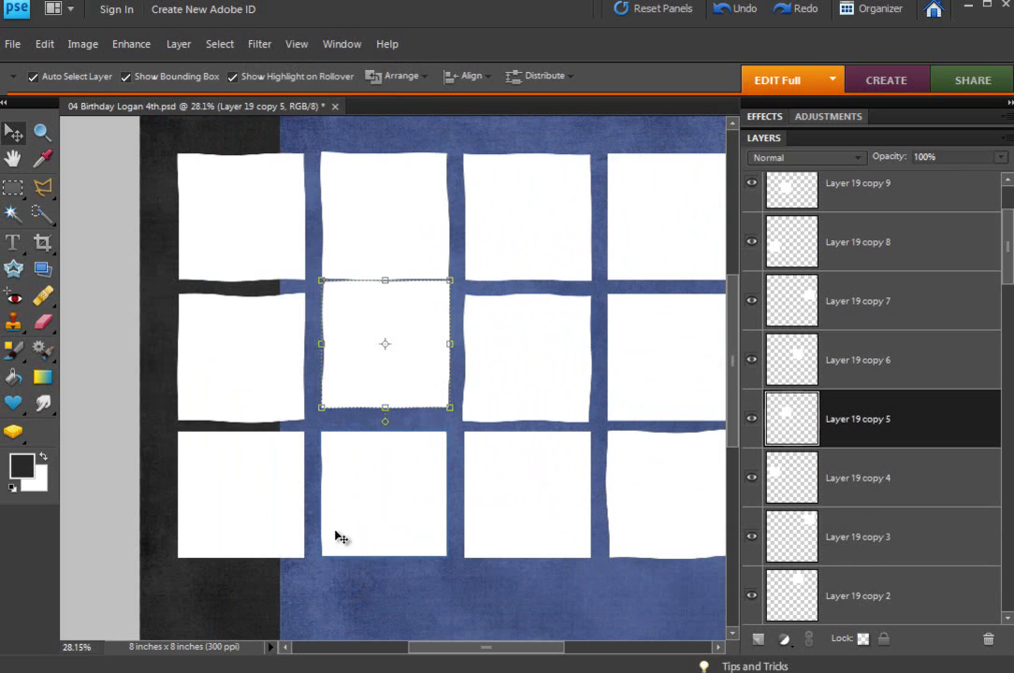
click(264, 432)
click(259, 44)
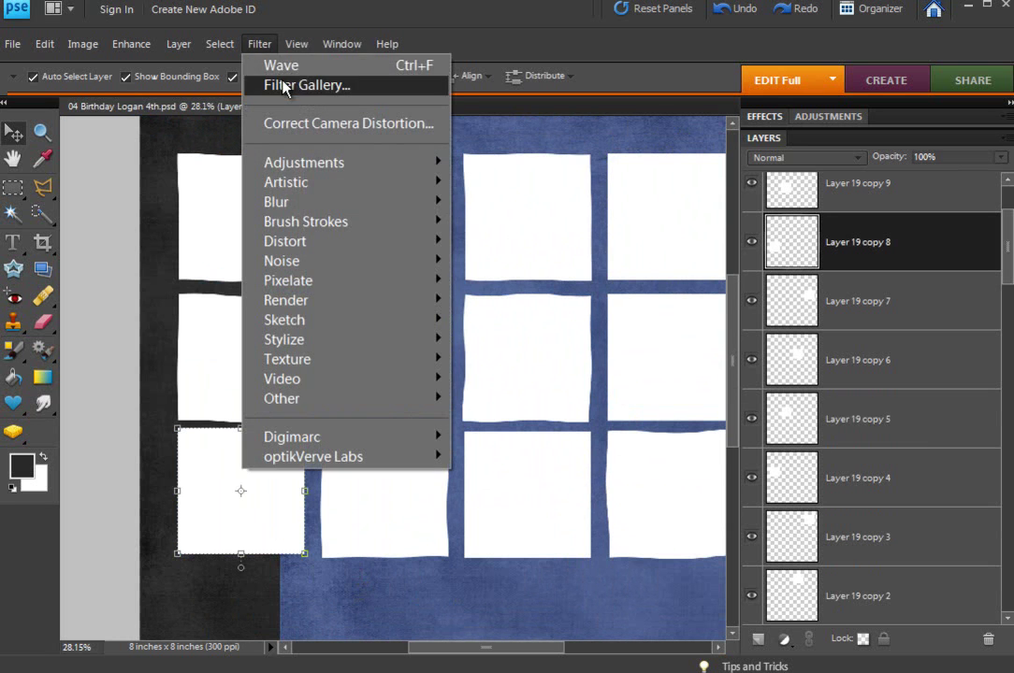
click(279, 63)
Open the Wave distortion settings for the last square of the top row and set the amplitude to minimum 4 and maximum 6
click(644, 255)
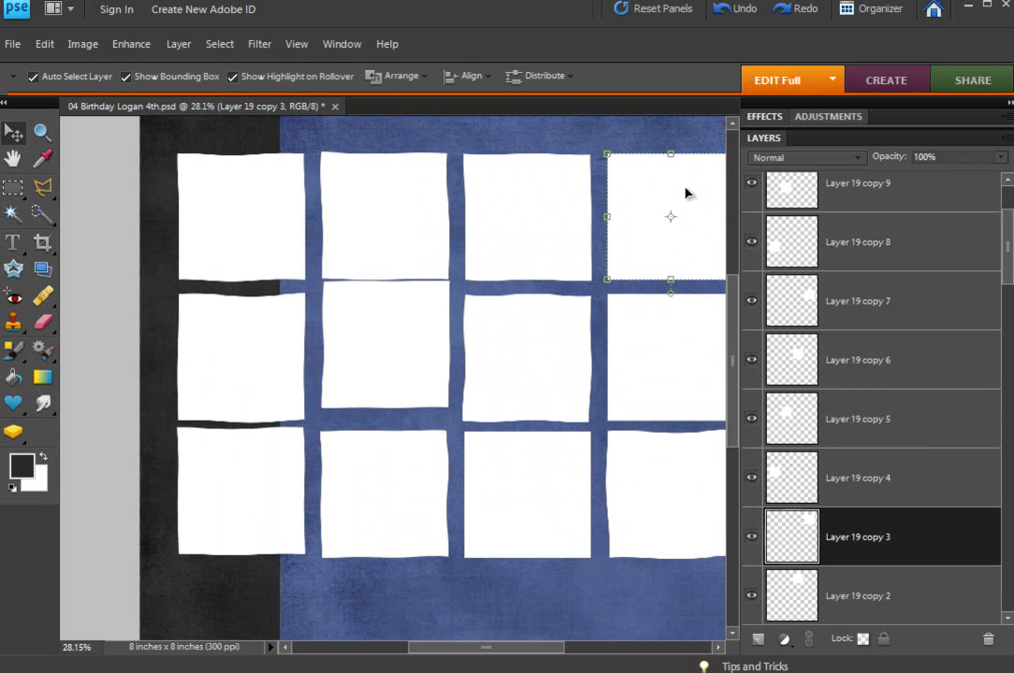
click(258, 42)
mouse_move(299, 240)
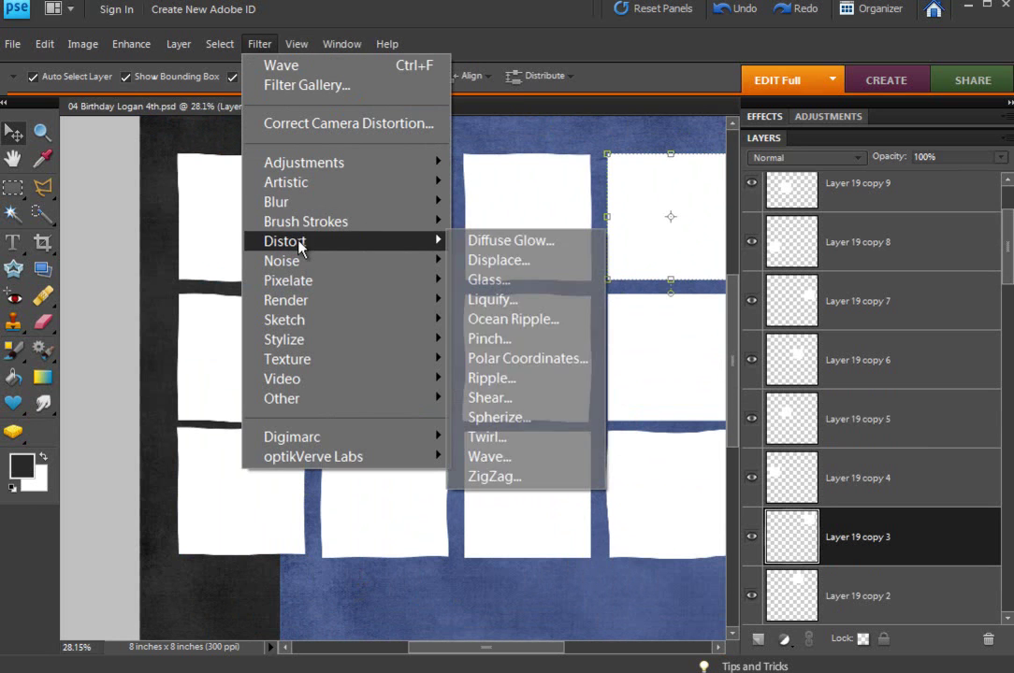
click(505, 456)
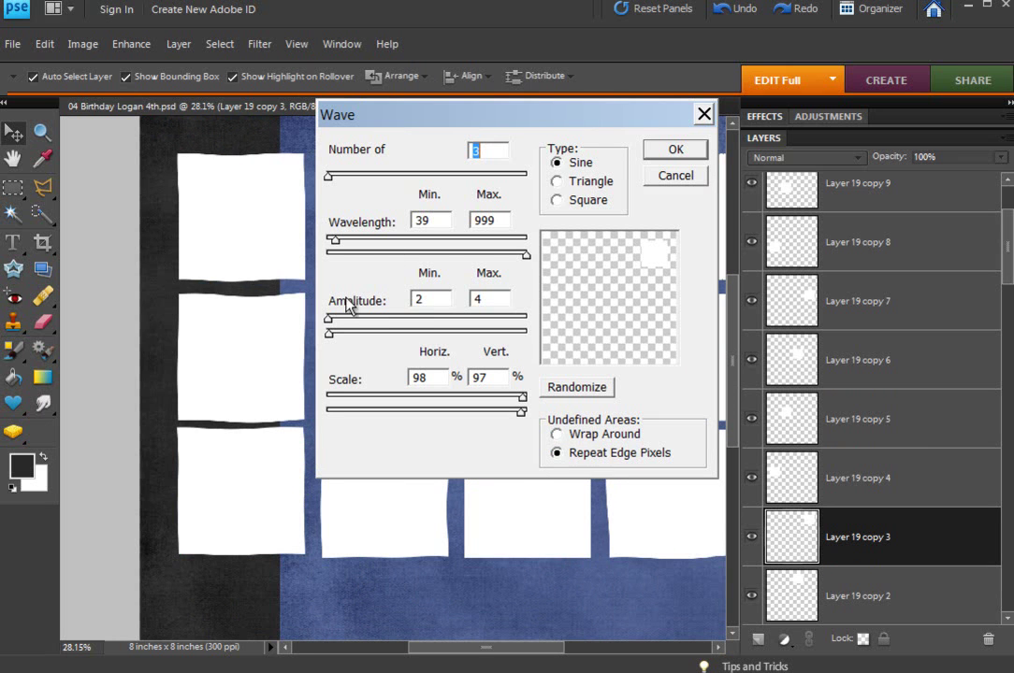
click(421, 302)
drag(421, 301, 411, 309)
click(490, 298)
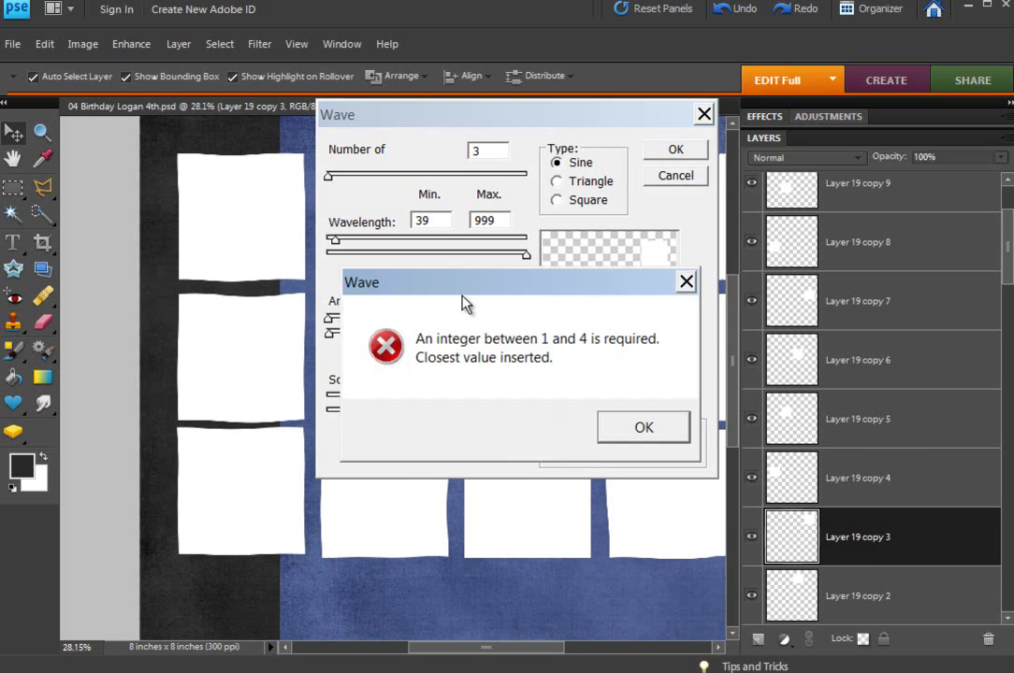
click(627, 432)
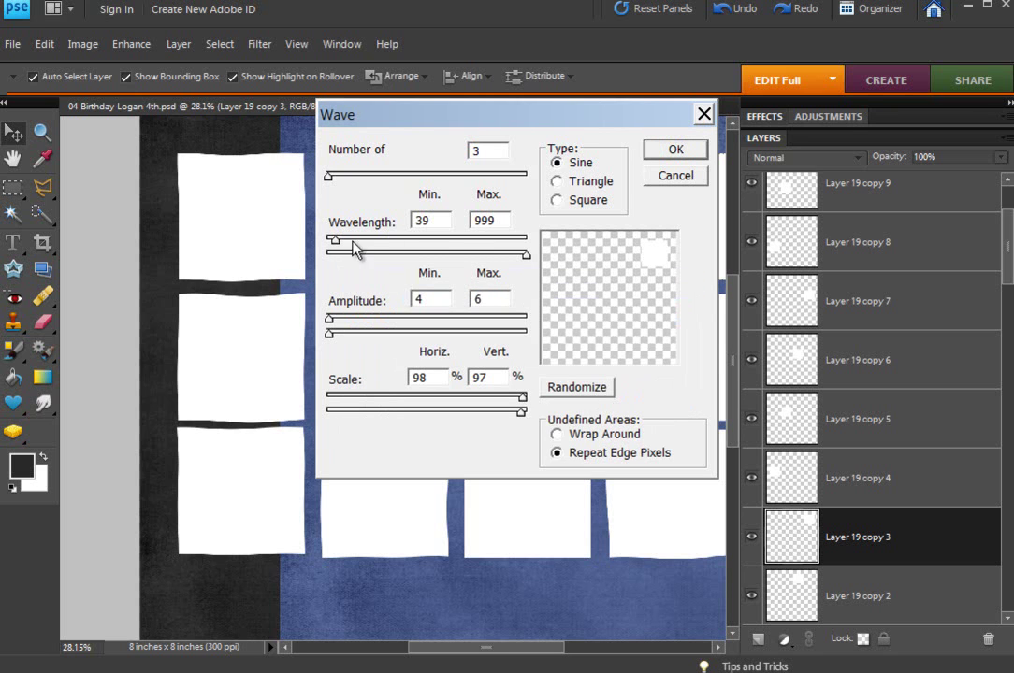
Set the minimum wavelength to 57 and the number of generators to 6, and apply the Wave filter
drag(339, 244, 343, 243)
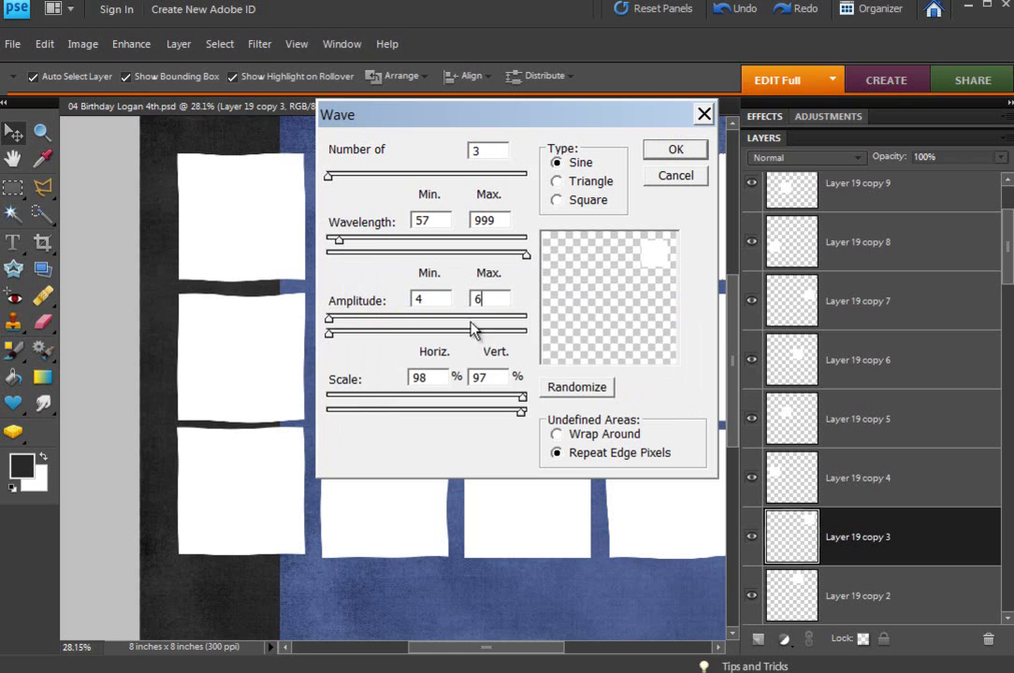
double_click(472, 151)
text(6)
click(675, 151)
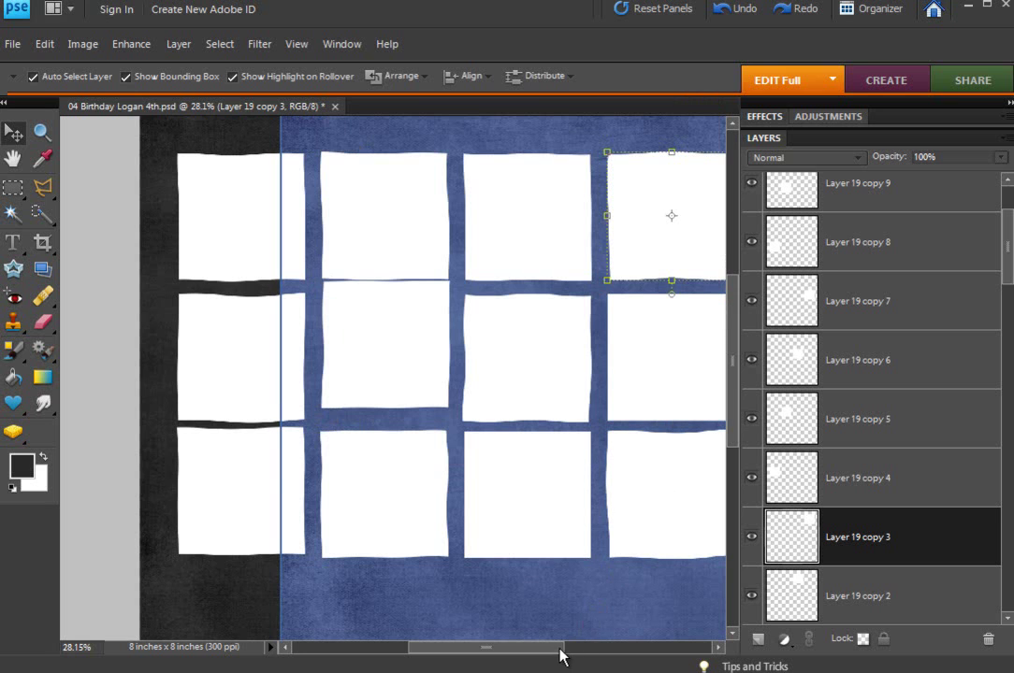
Move the second square of the middle row down into line with its row and reapply the Wave filter to it
drag(558, 648, 574, 648)
click(699, 262)
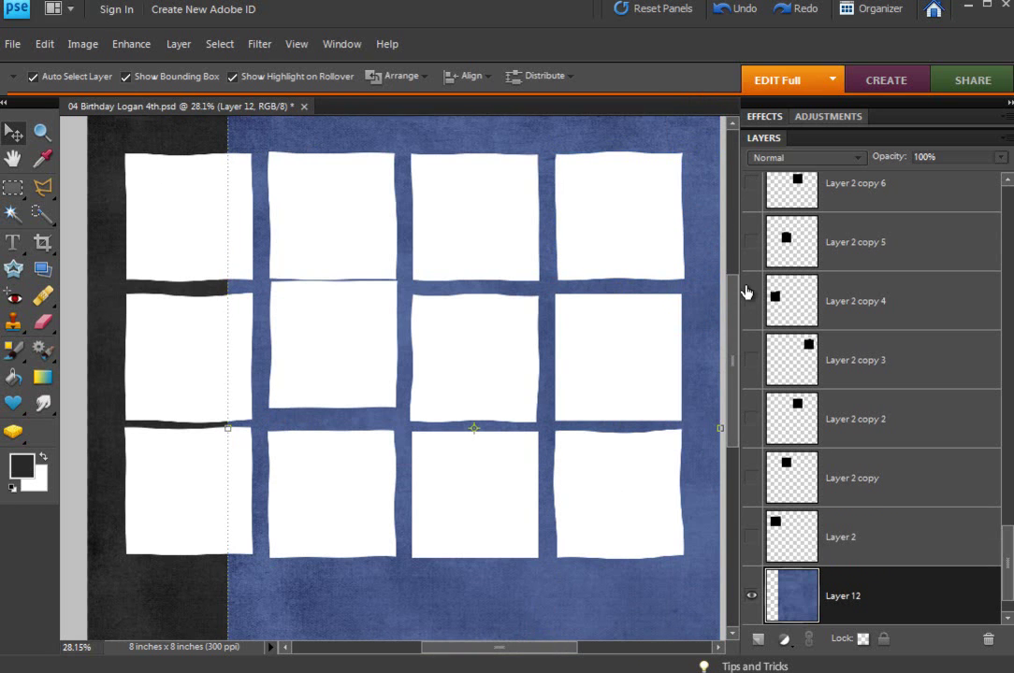
click(335, 361)
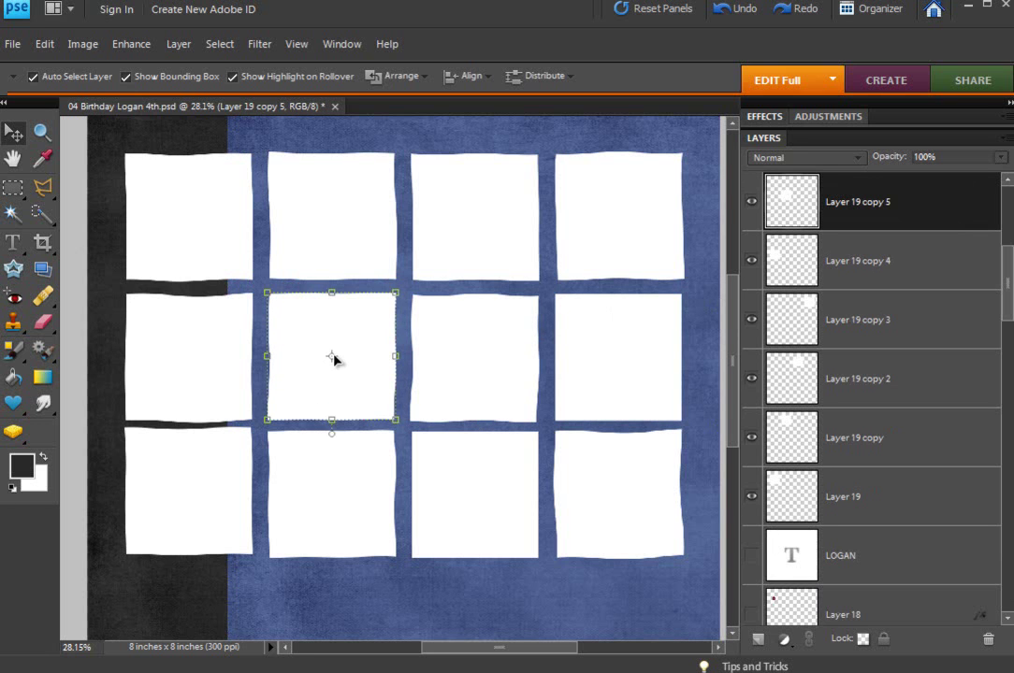
click(259, 44)
key(Escape)
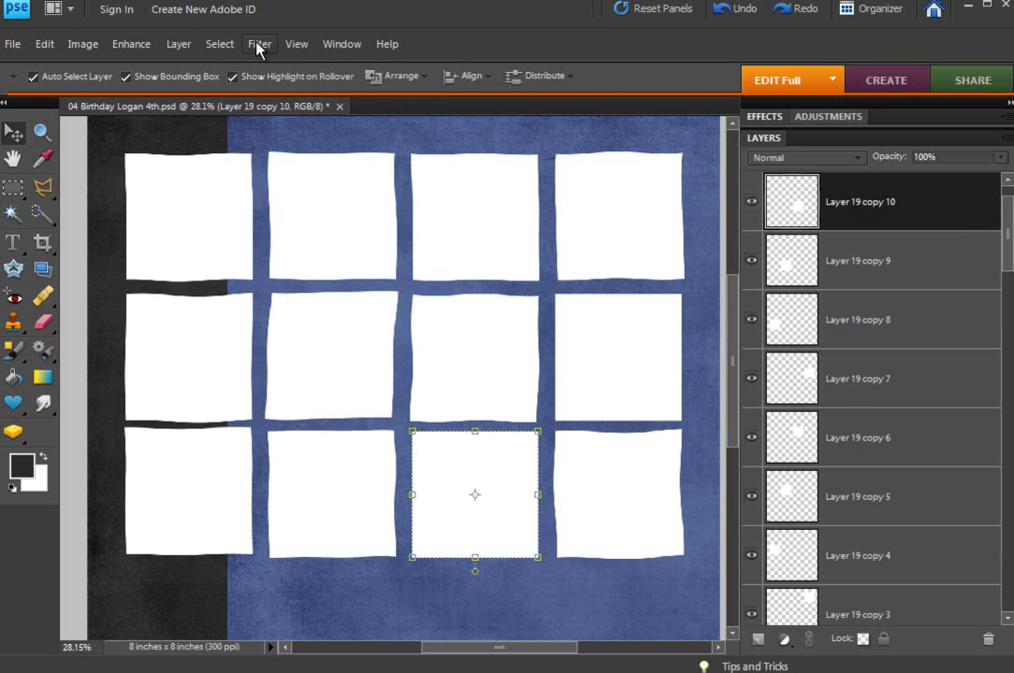
Reapply the Wave filter to the third square of the bottom row and the last square of the middle row
click(260, 43)
click(332, 64)
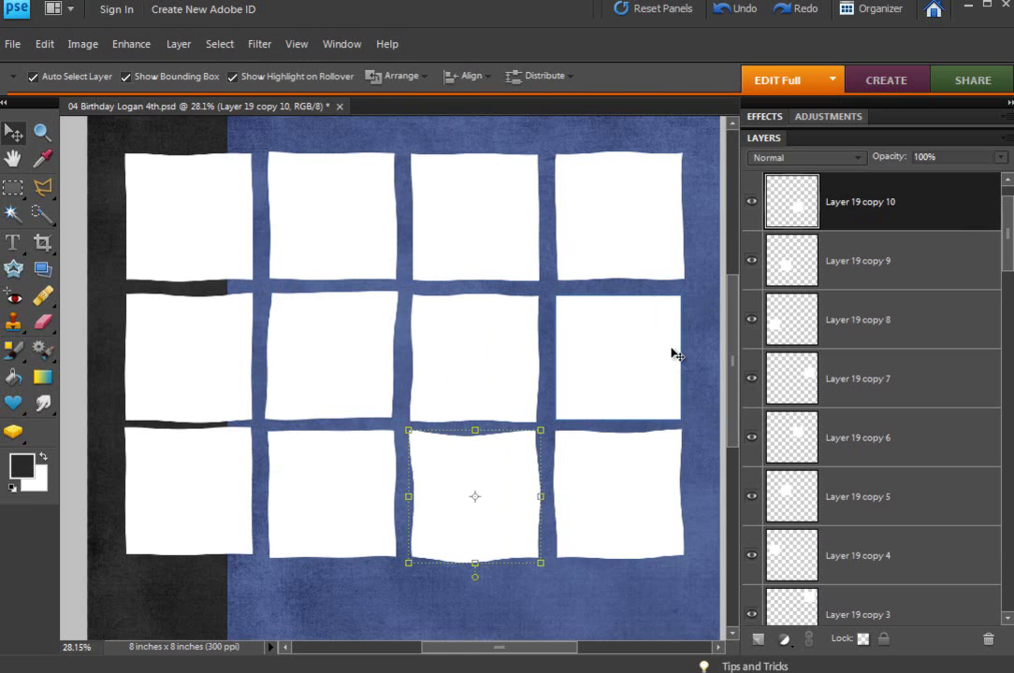
click(639, 355)
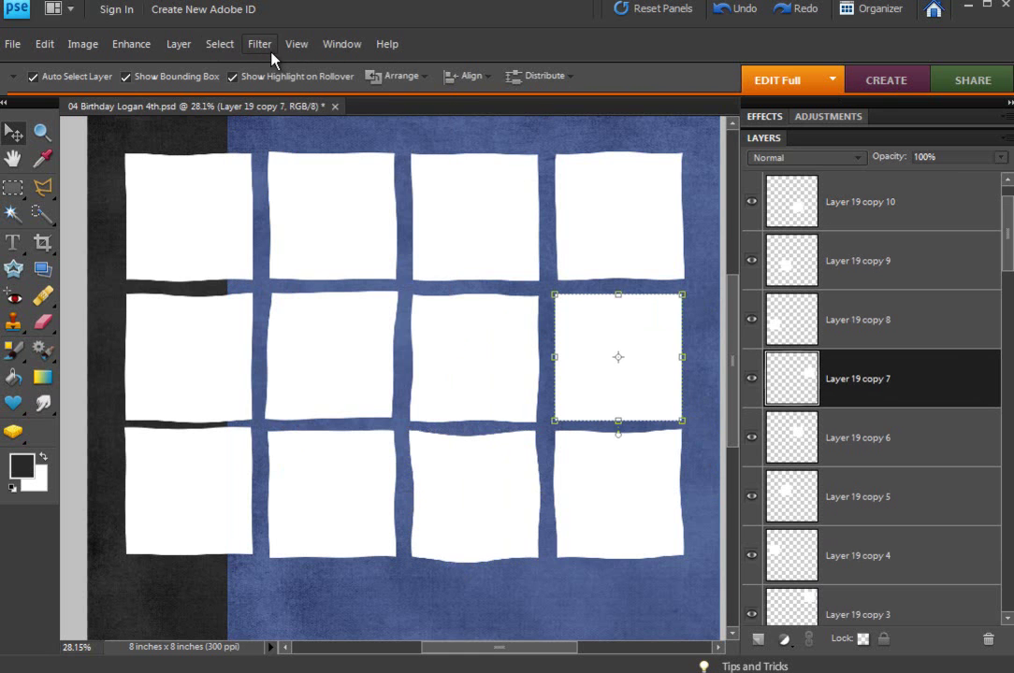
click(264, 45)
click(279, 65)
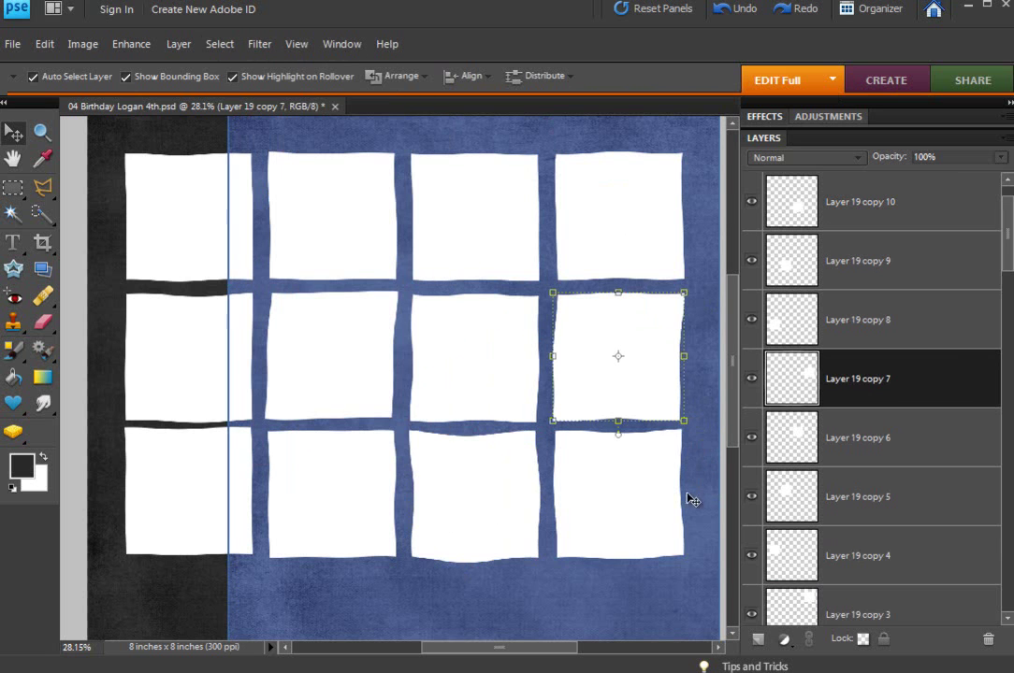
click(673, 614)
scroll(543, 564, down, 2)
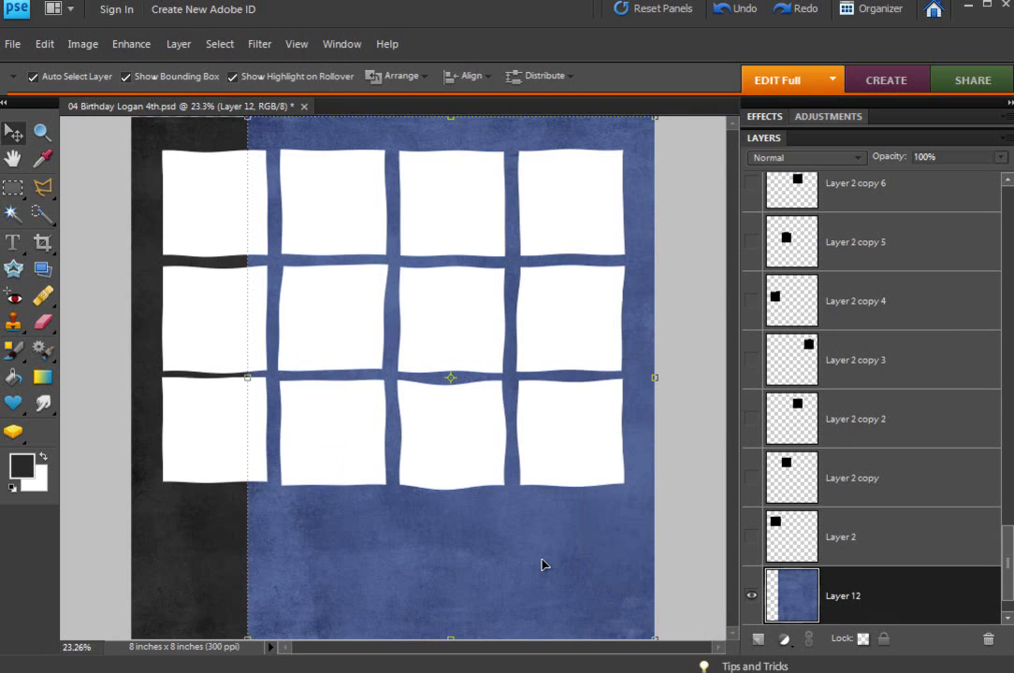
scroll(578, 370, down, 1)
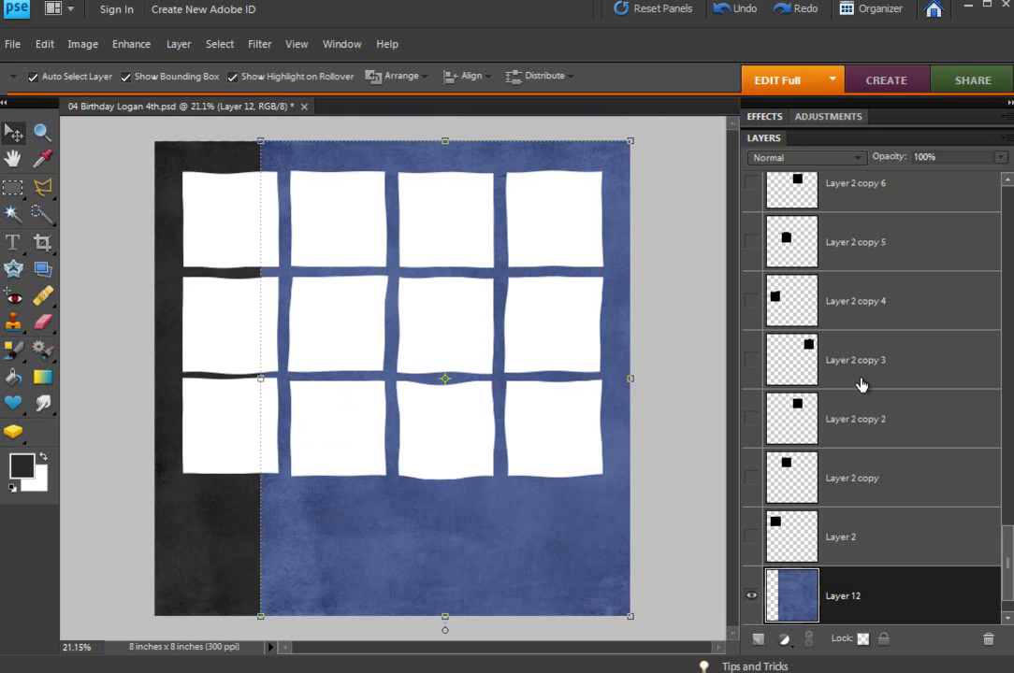
Duplicate the green patterned paper, Layer 3, and move the copy to the top of the layer stack
scroll(873, 407, up, 8)
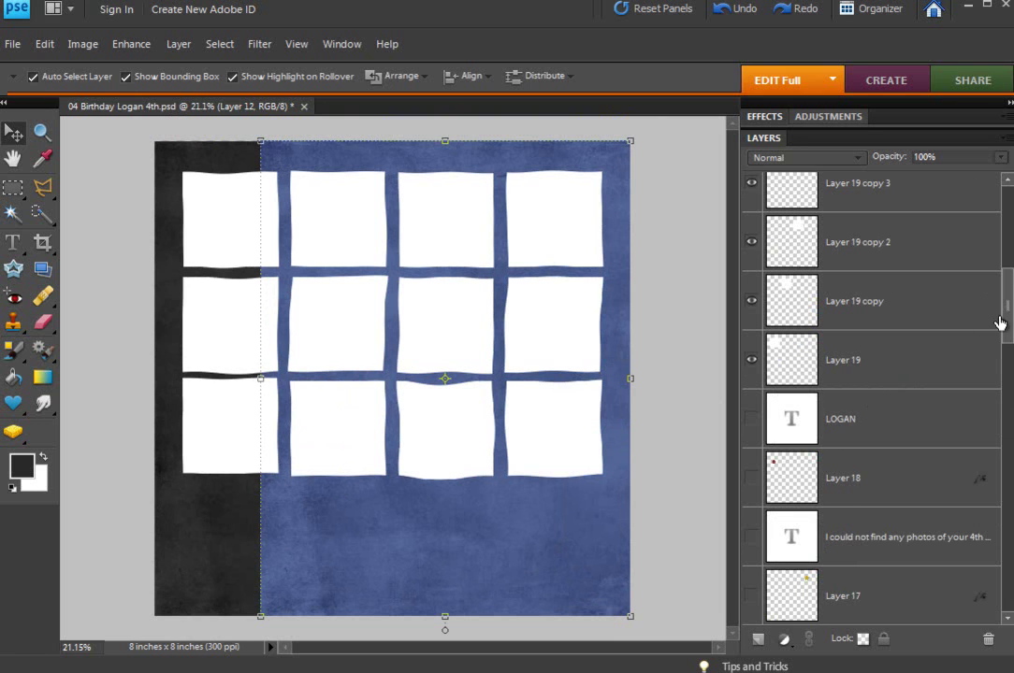
drag(1007, 284, 1007, 219)
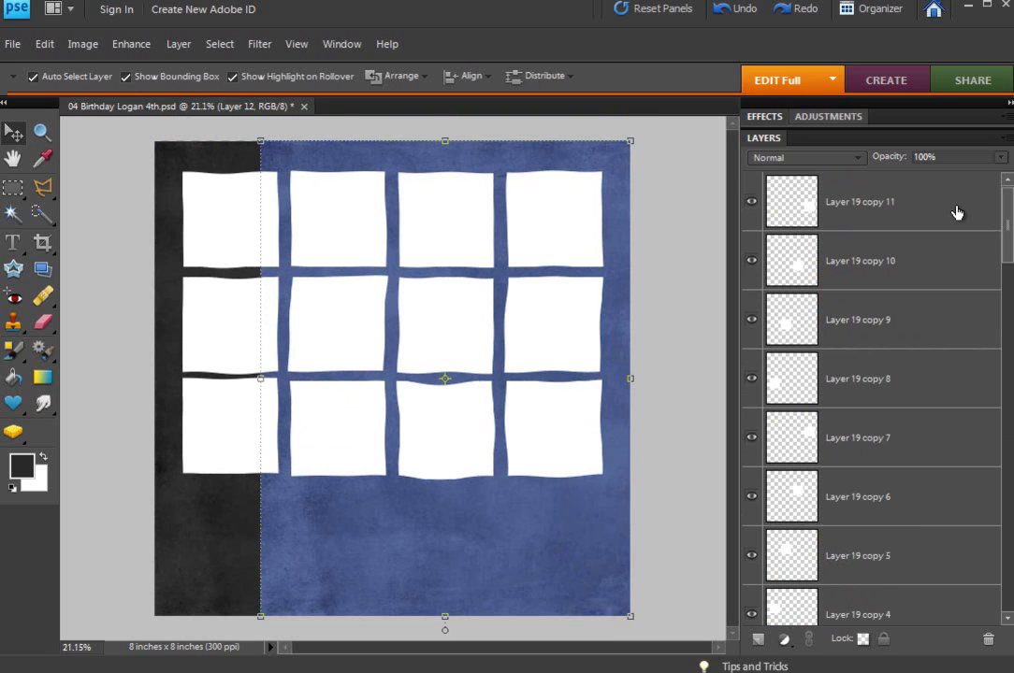
click(550, 216)
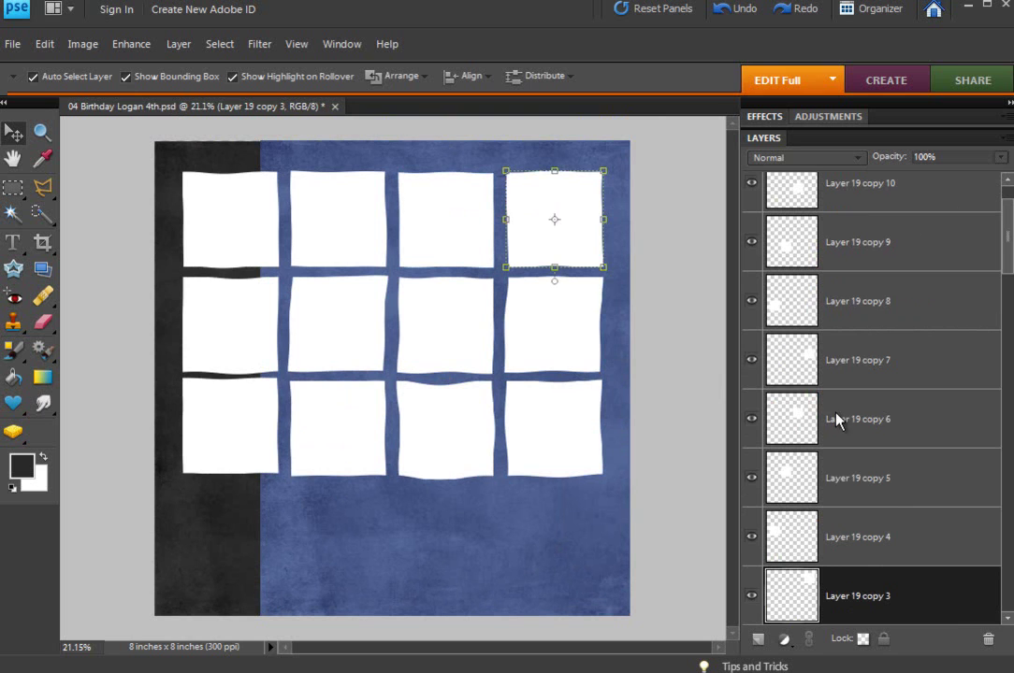
scroll(885, 496, down, 10)
scroll(886, 496, down, 5)
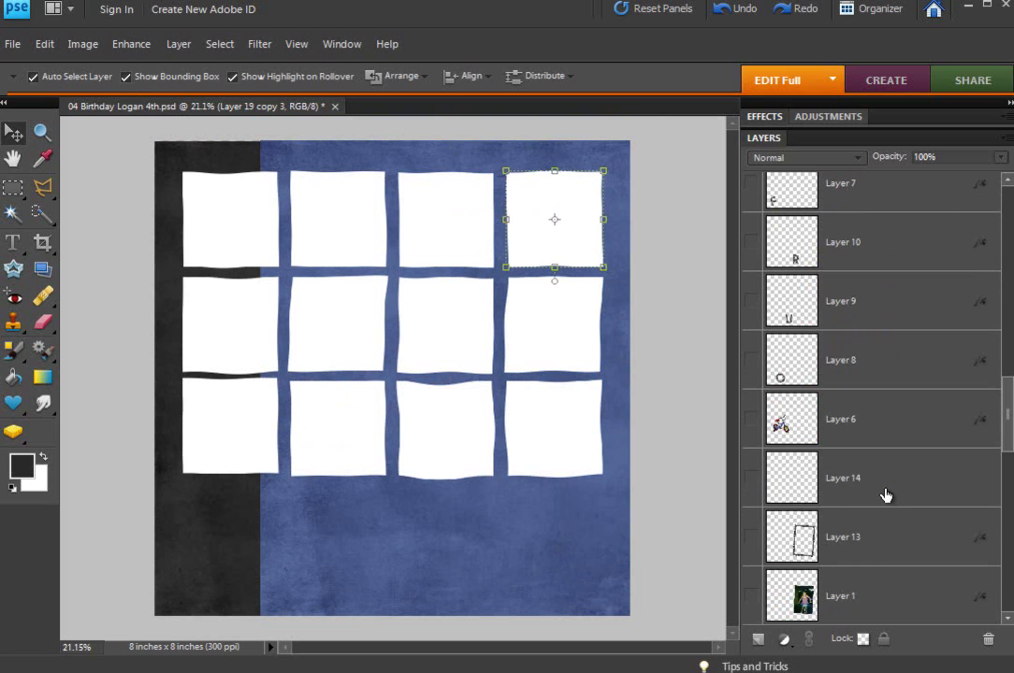
click(885, 482)
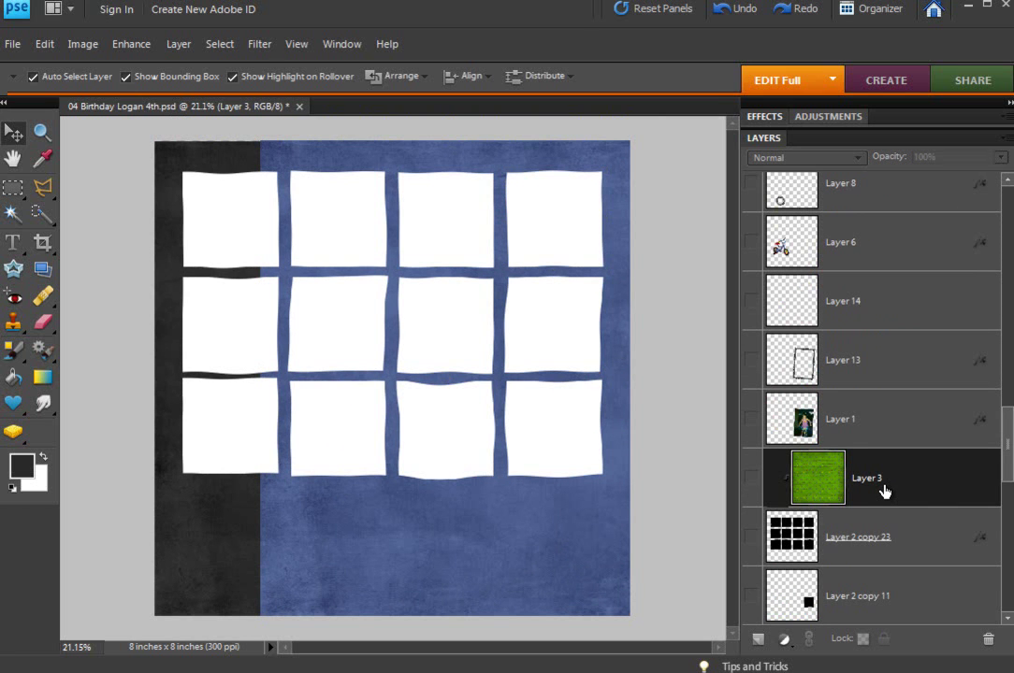
key(ctrl+j)
drag(884, 490, 880, 178)
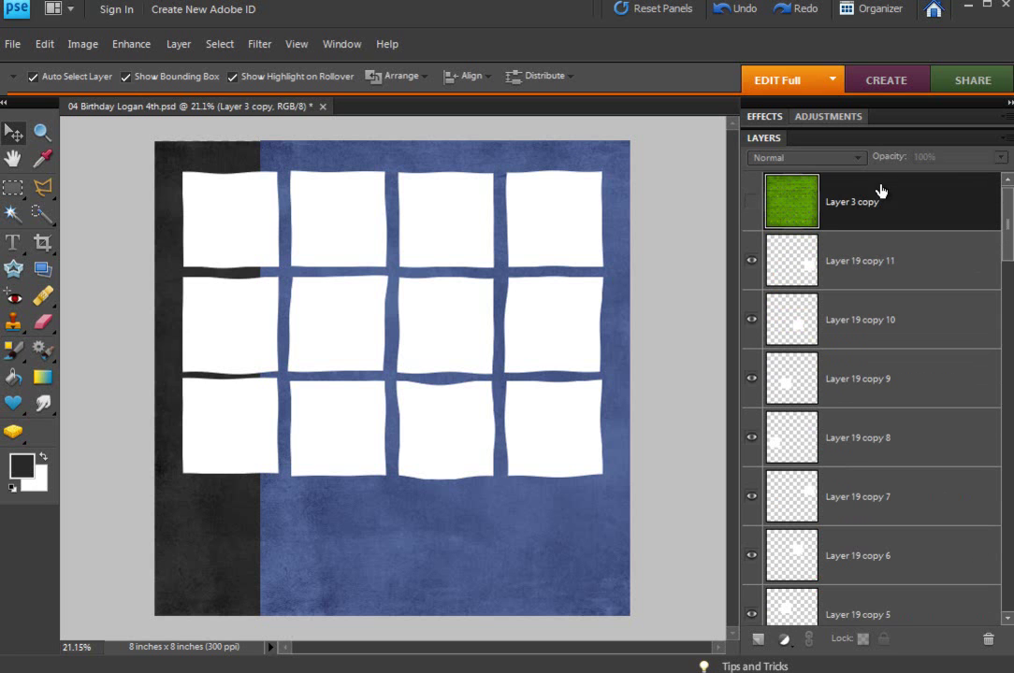
Try clipping the green paper copy to the single square layer below it, then undo the clipping and hide the paper
click(751, 206)
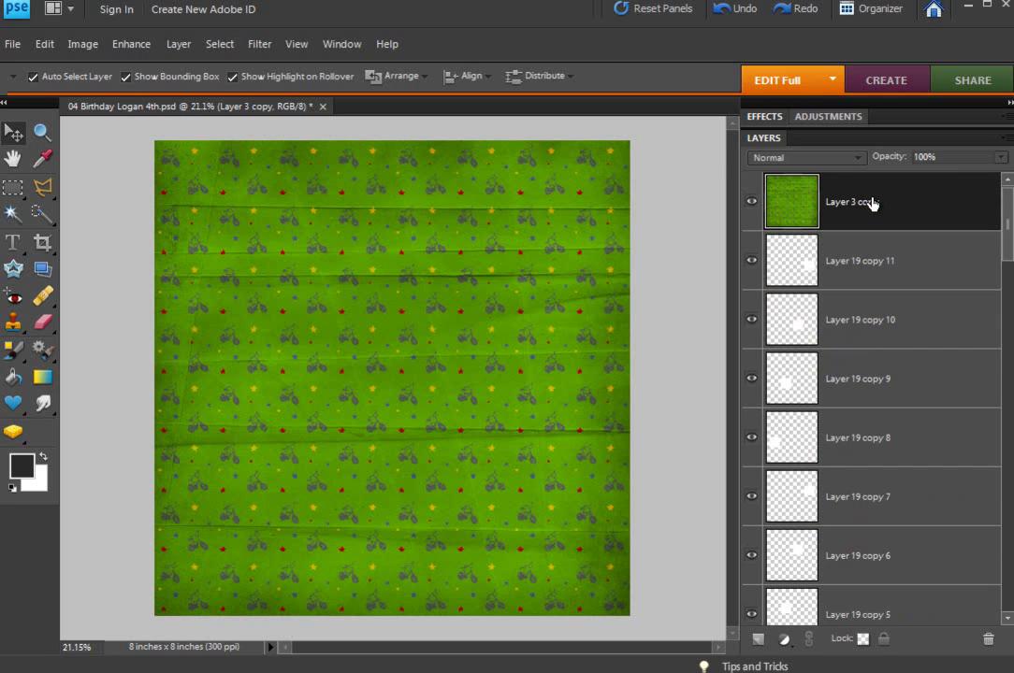
key(ctrl+g)
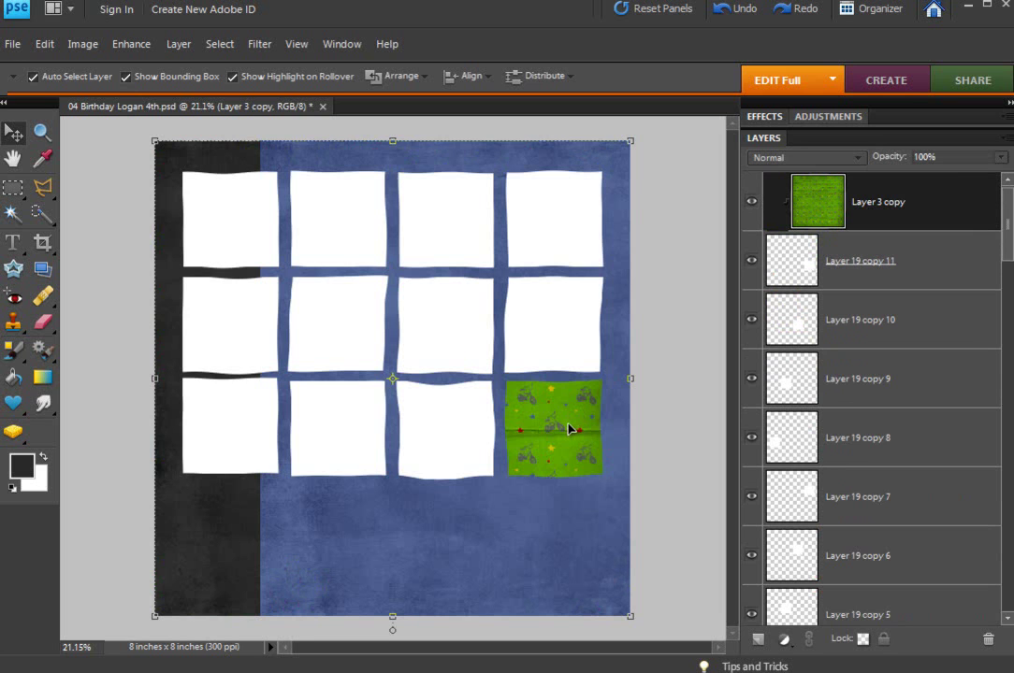
click(743, 11)
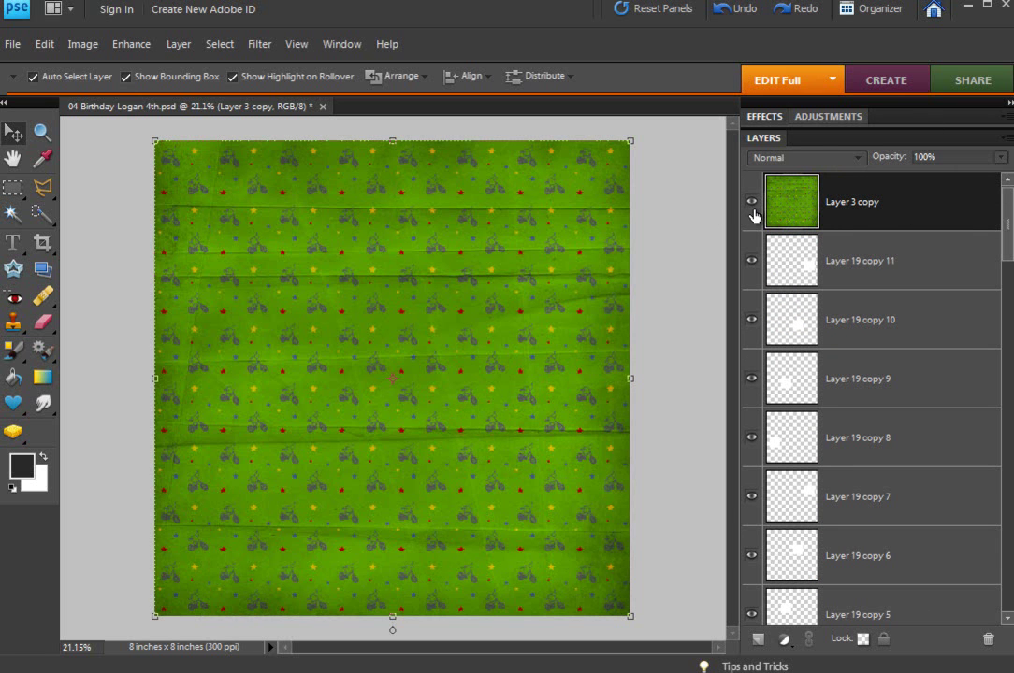
click(750, 201)
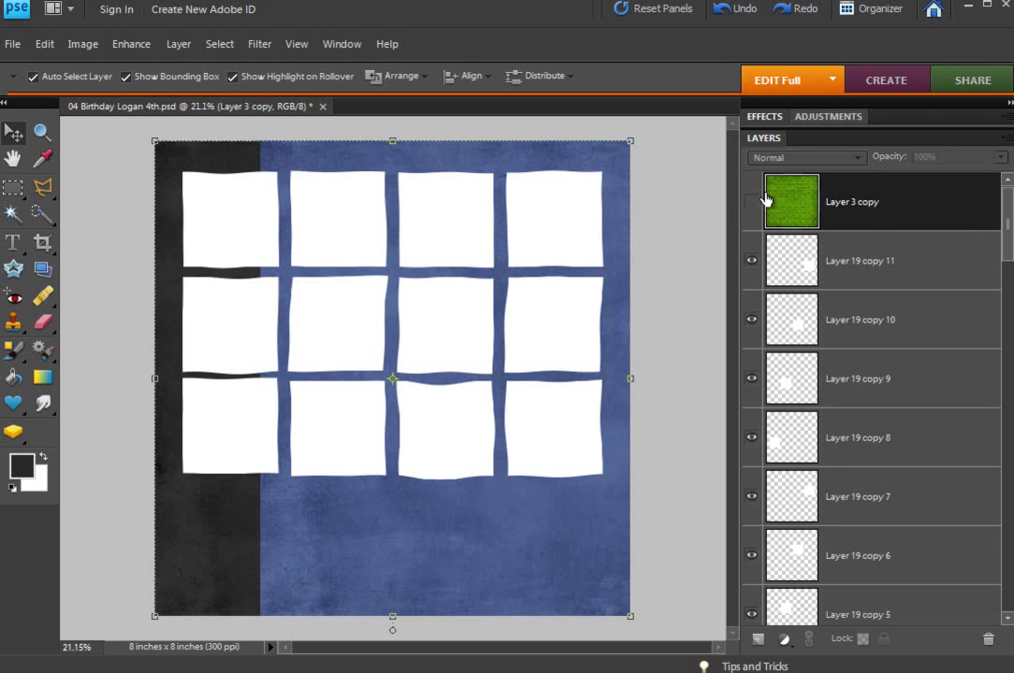
Select all twelve square layers, from Layer 19 copy 11 to Layer 19, without the green paper and merge them into one layer
click(878, 273)
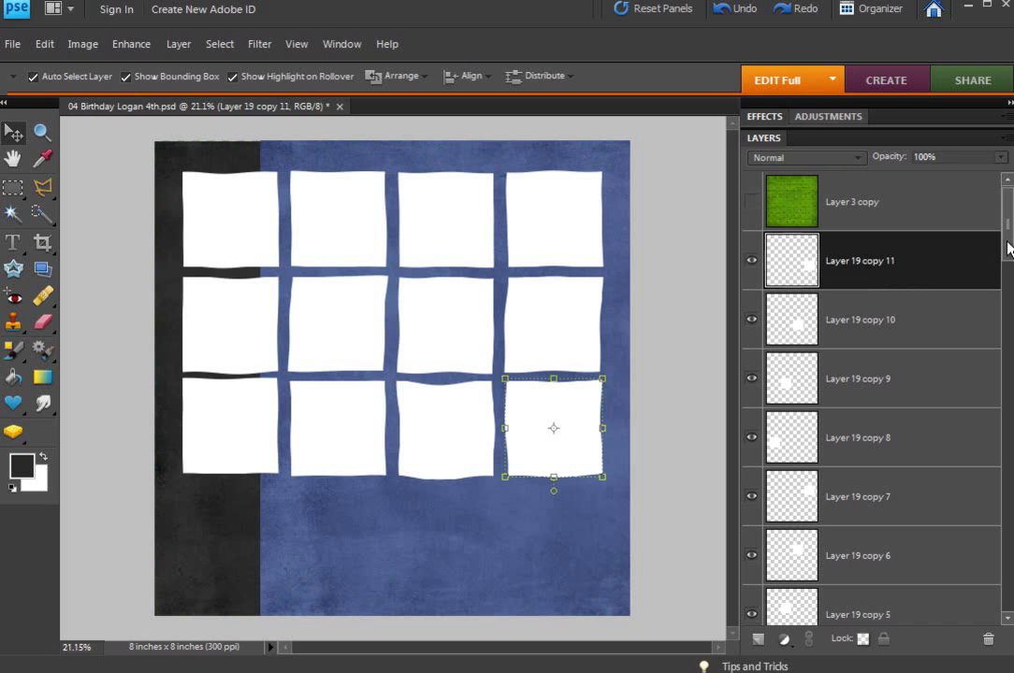
drag(1010, 247, 1011, 335)
shift+click(921, 381)
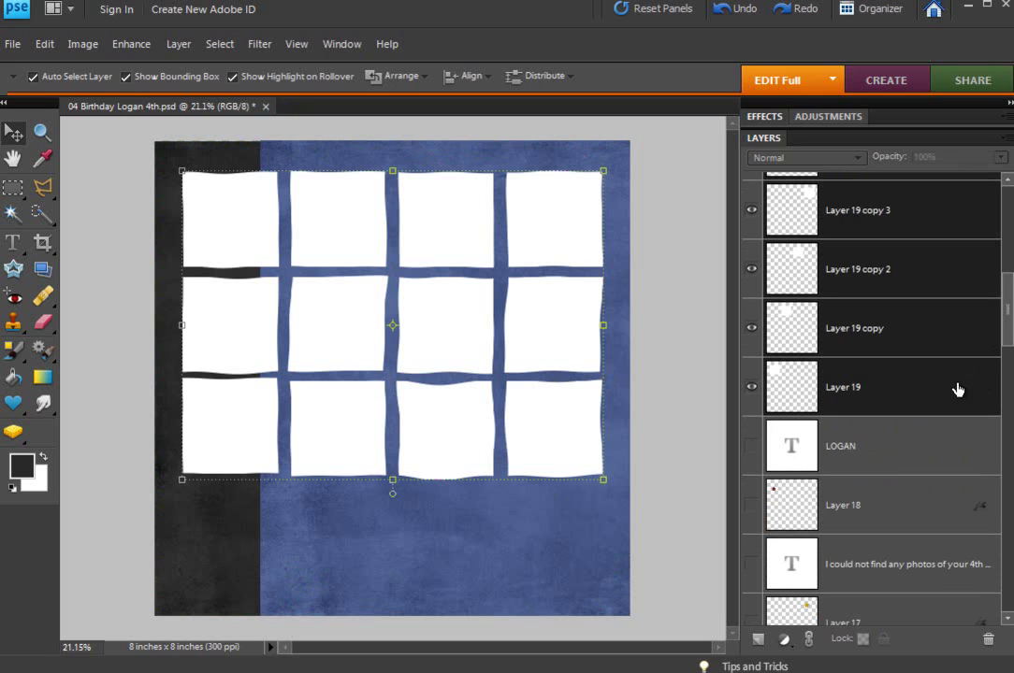
drag(1003, 337, 993, 241)
ctrl+click(955, 220)
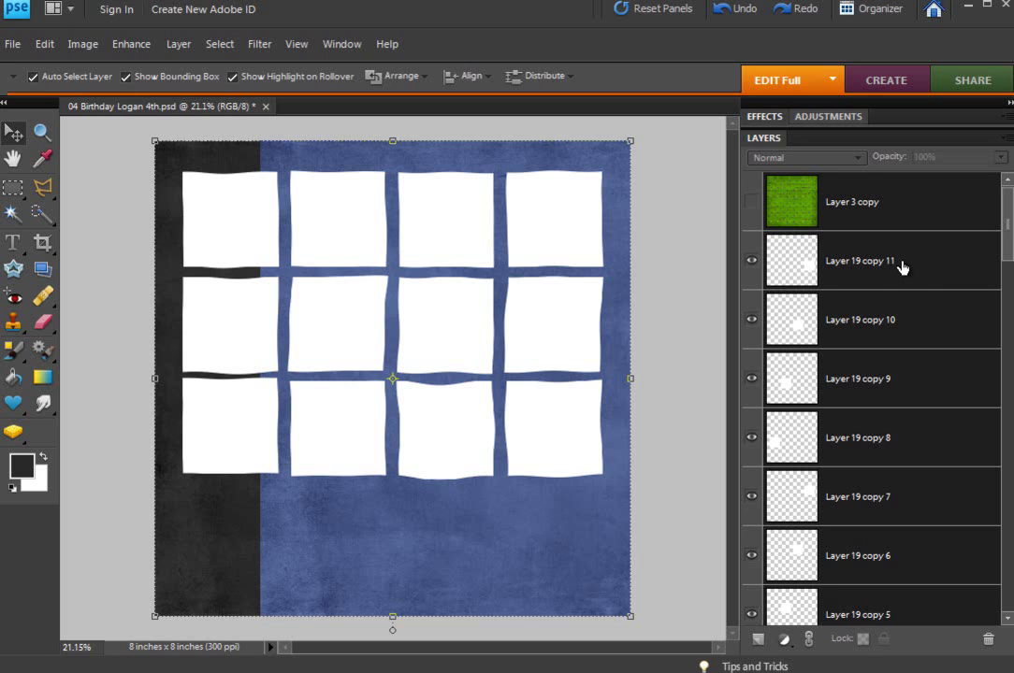
ctrl+click(910, 217)
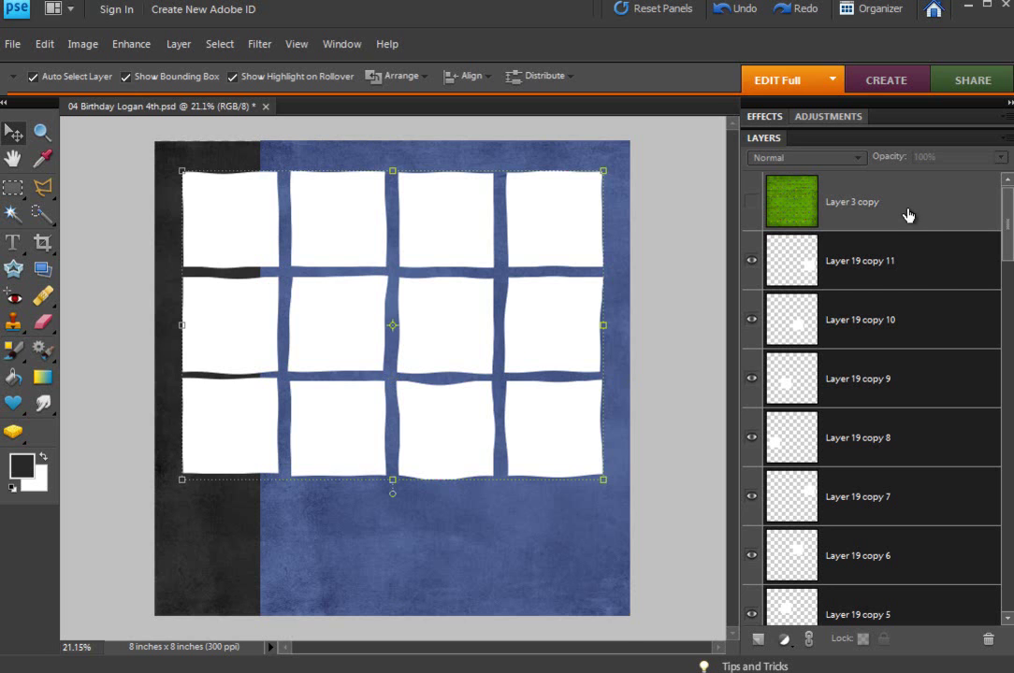
right_click(937, 276)
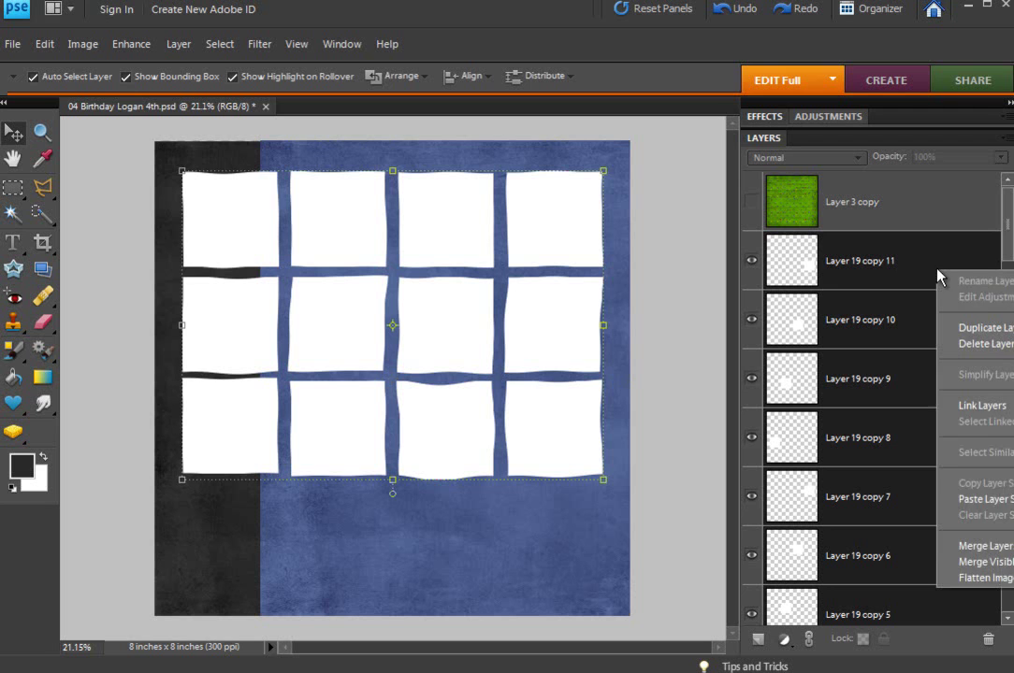
click(973, 548)
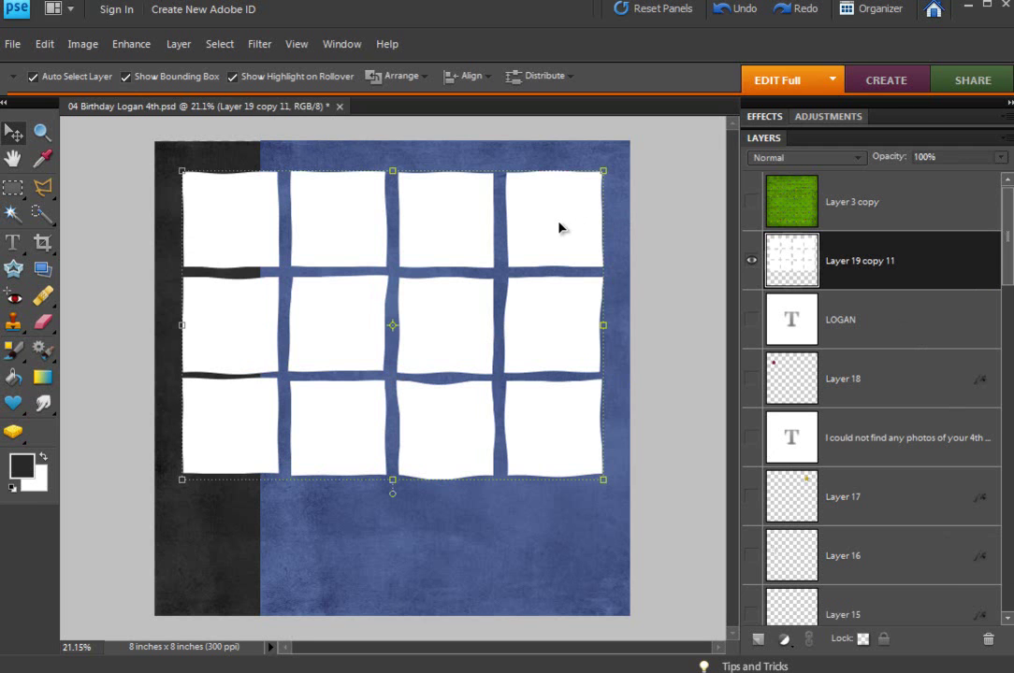
Show the green paper copy and clip it to the merged squares layer
click(749, 210)
click(856, 201)
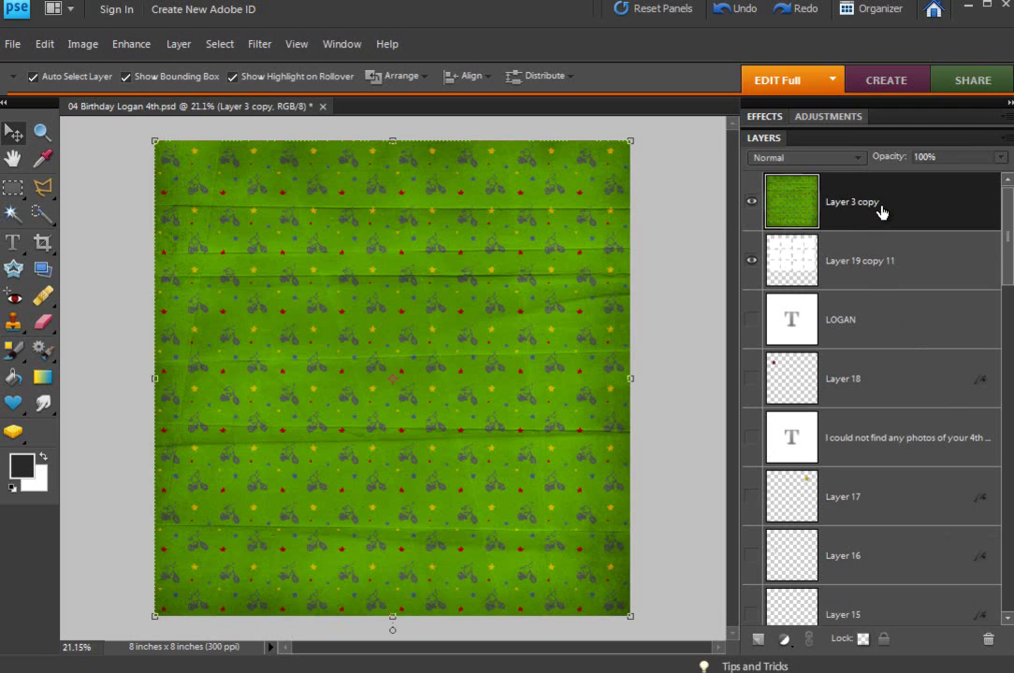
key(ctrl+g)
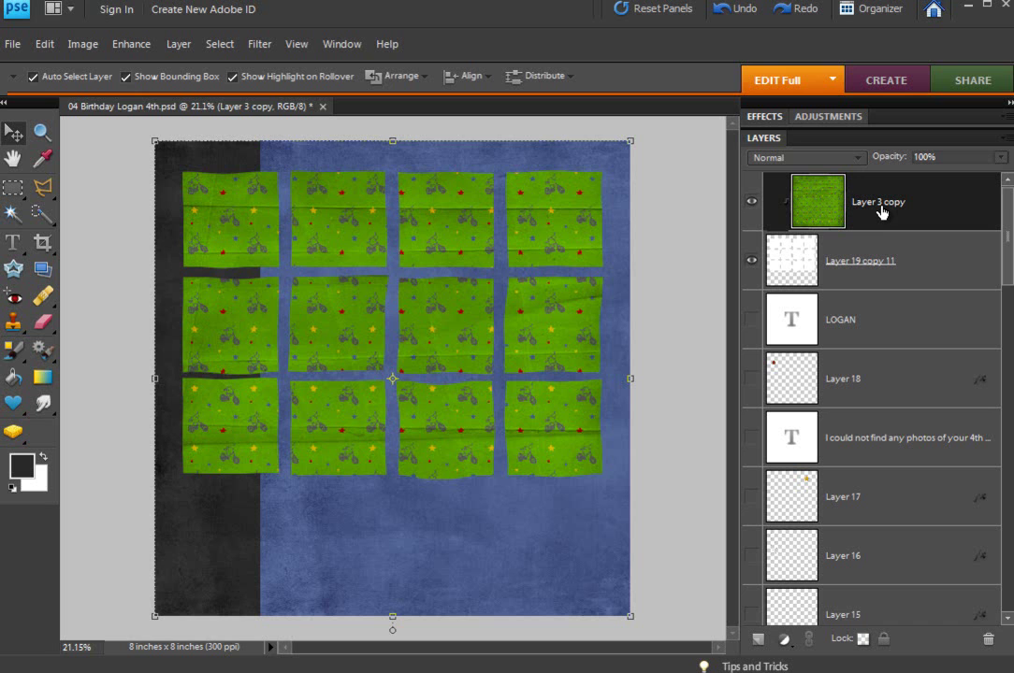
Apply the soft-edged final preset of the Drop Shadows effects to the merged squares layer, Layer 19 copy 11, and deselect the layer
click(950, 267)
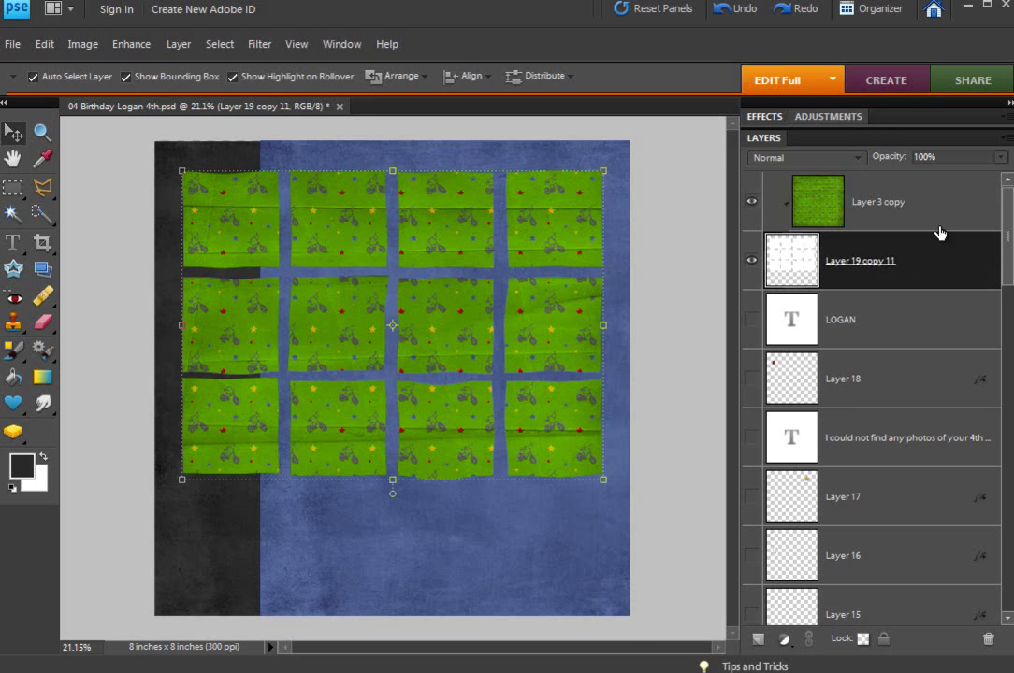
click(879, 125)
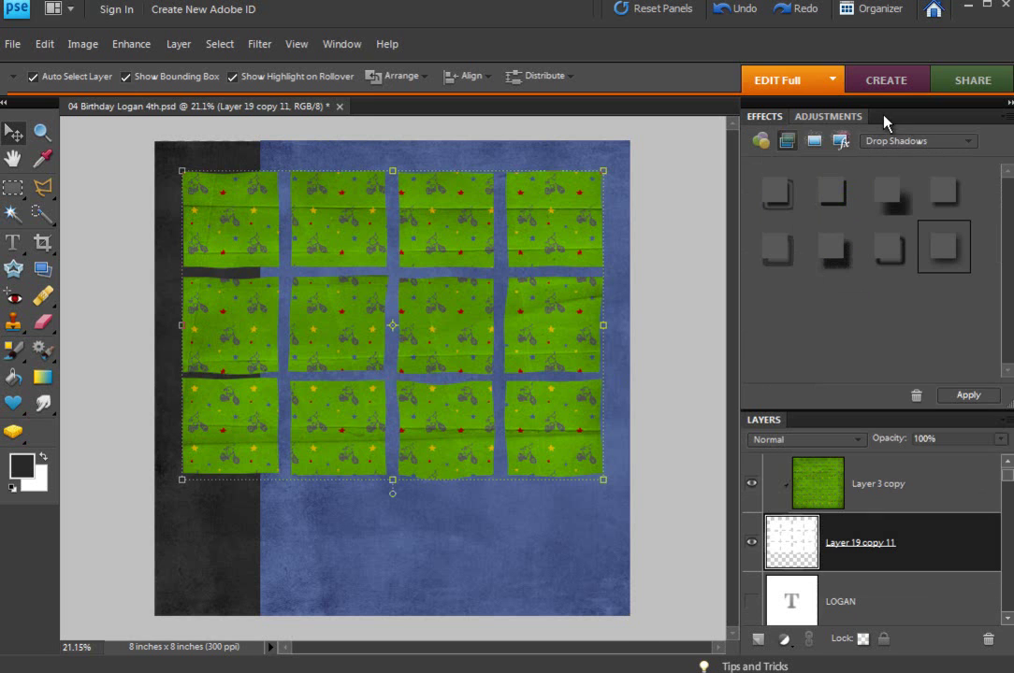
double_click(936, 249)
click(763, 115)
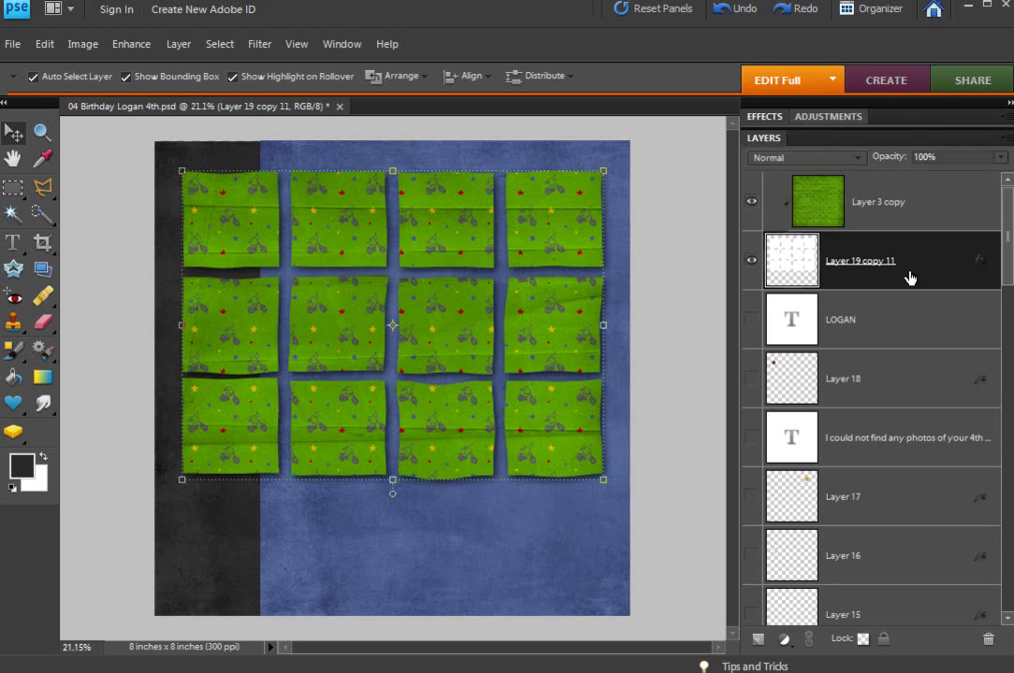
click(697, 285)
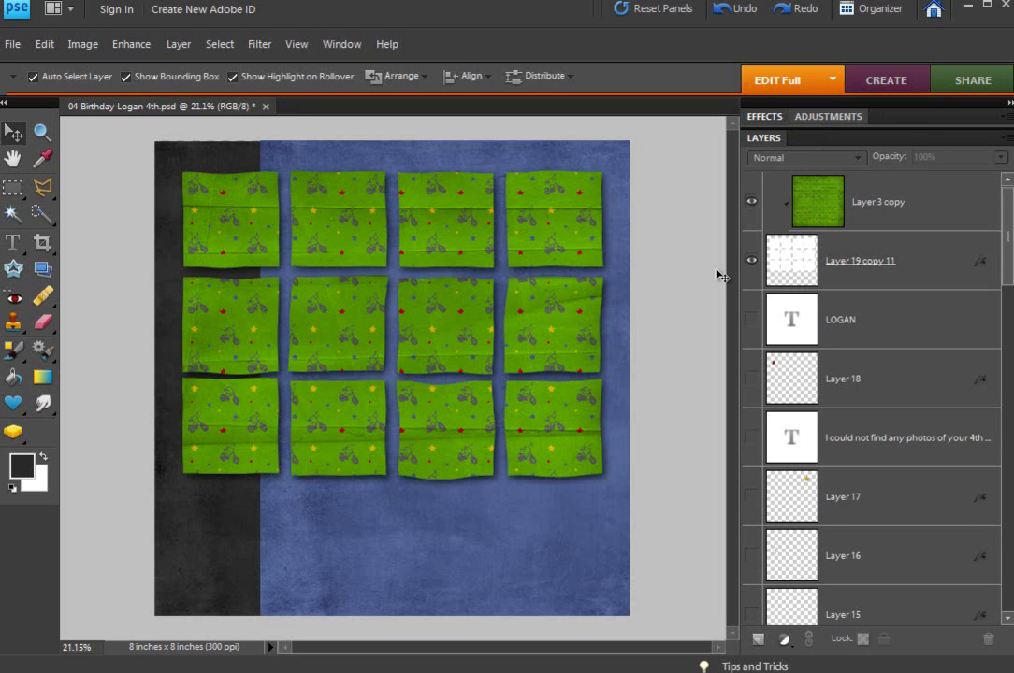
Hide Layer 3 copy and Layer 19 copy 11, and show the original page's layers from the name text layer down to Layer 2 copy 23
drag(746, 201, 748, 260)
drag(748, 319, 749, 599)
scroll(753, 561, down, 3)
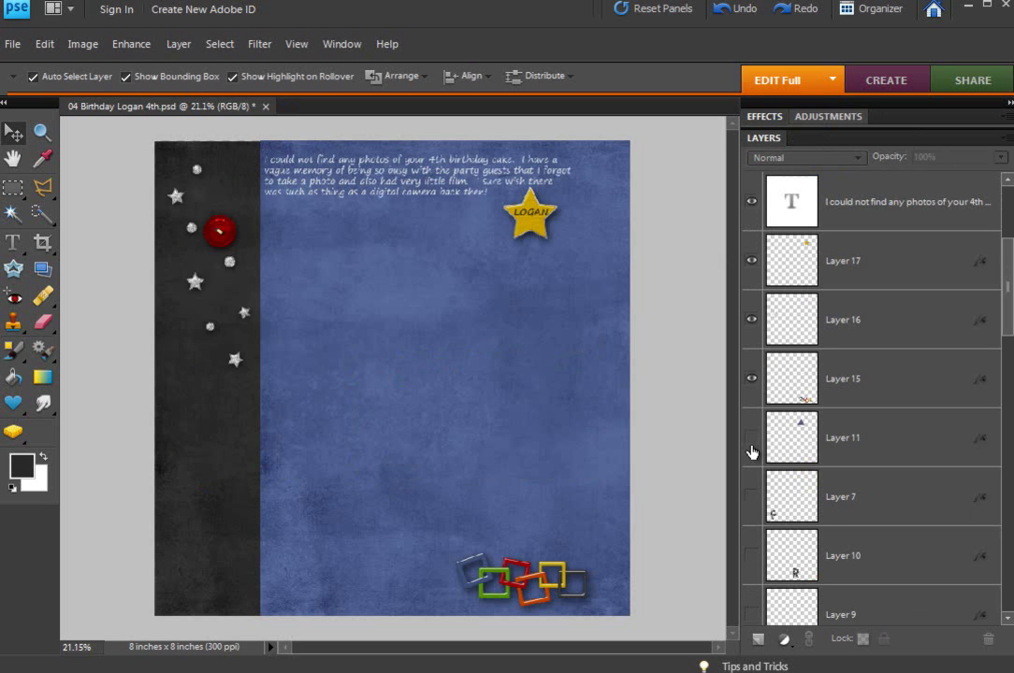
drag(753, 445, 749, 560)
scroll(747, 564, down, 3)
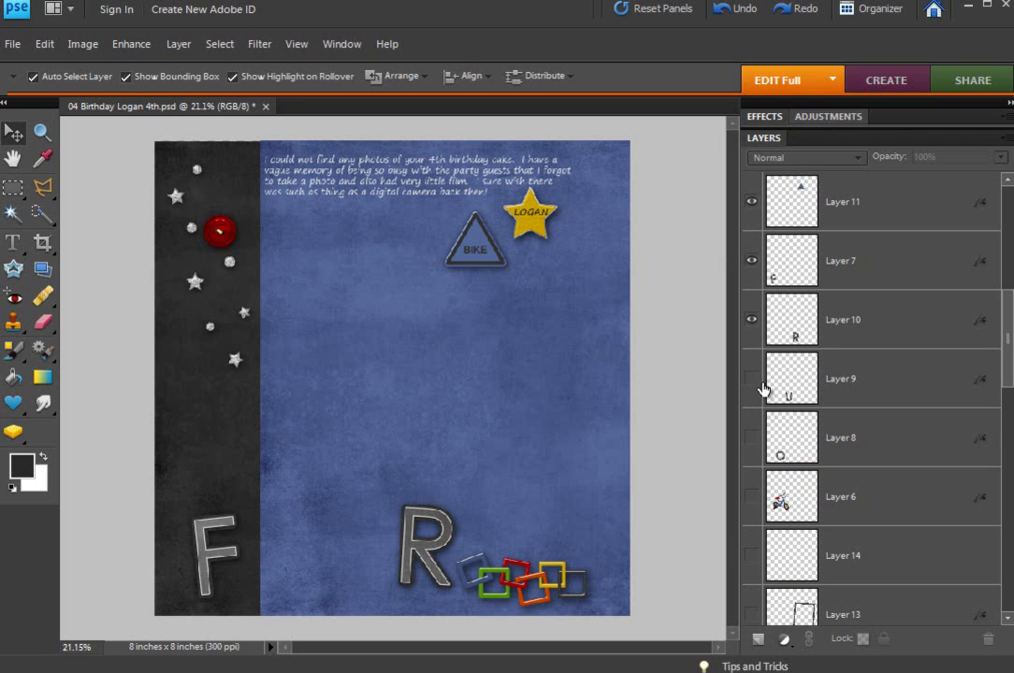
drag(760, 379, 758, 566)
scroll(758, 566, down, 3)
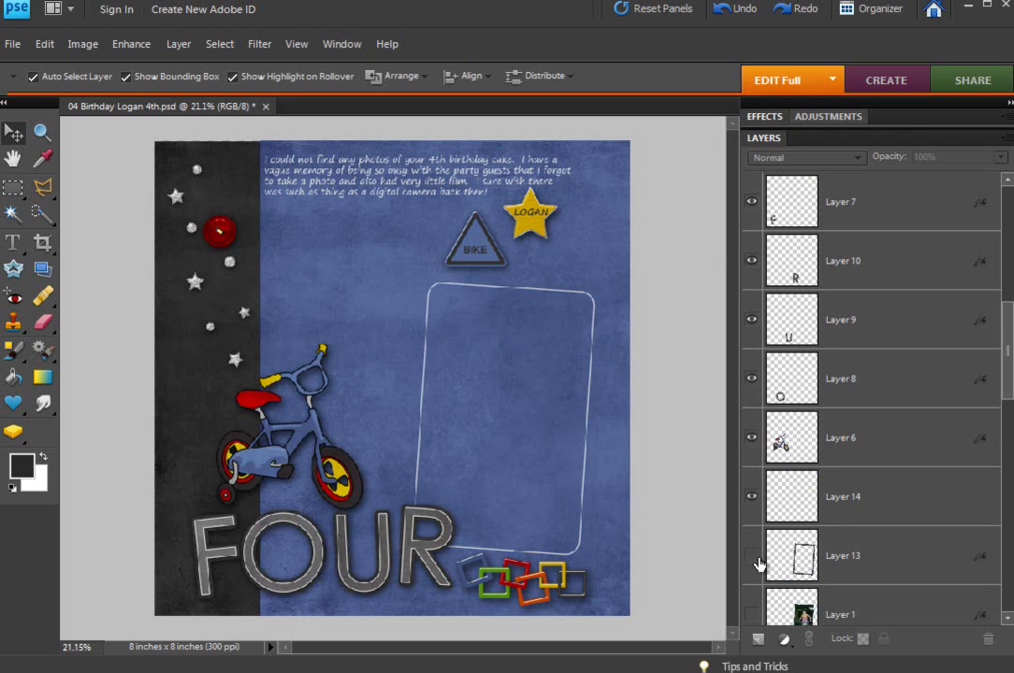
drag(758, 446, 753, 607)
scroll(760, 589, down, 3)
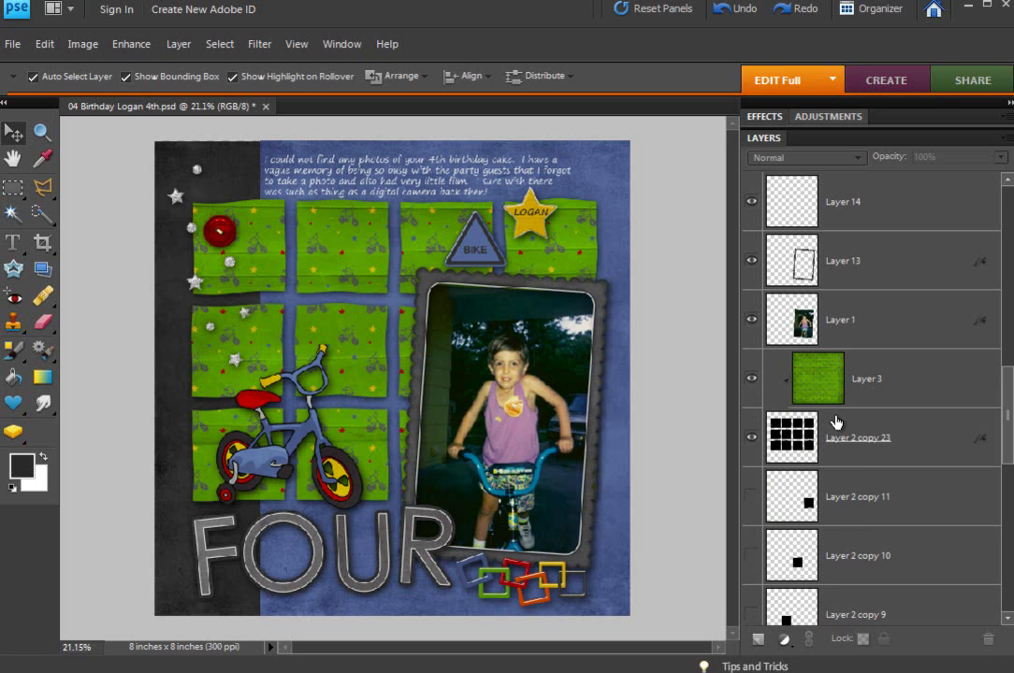